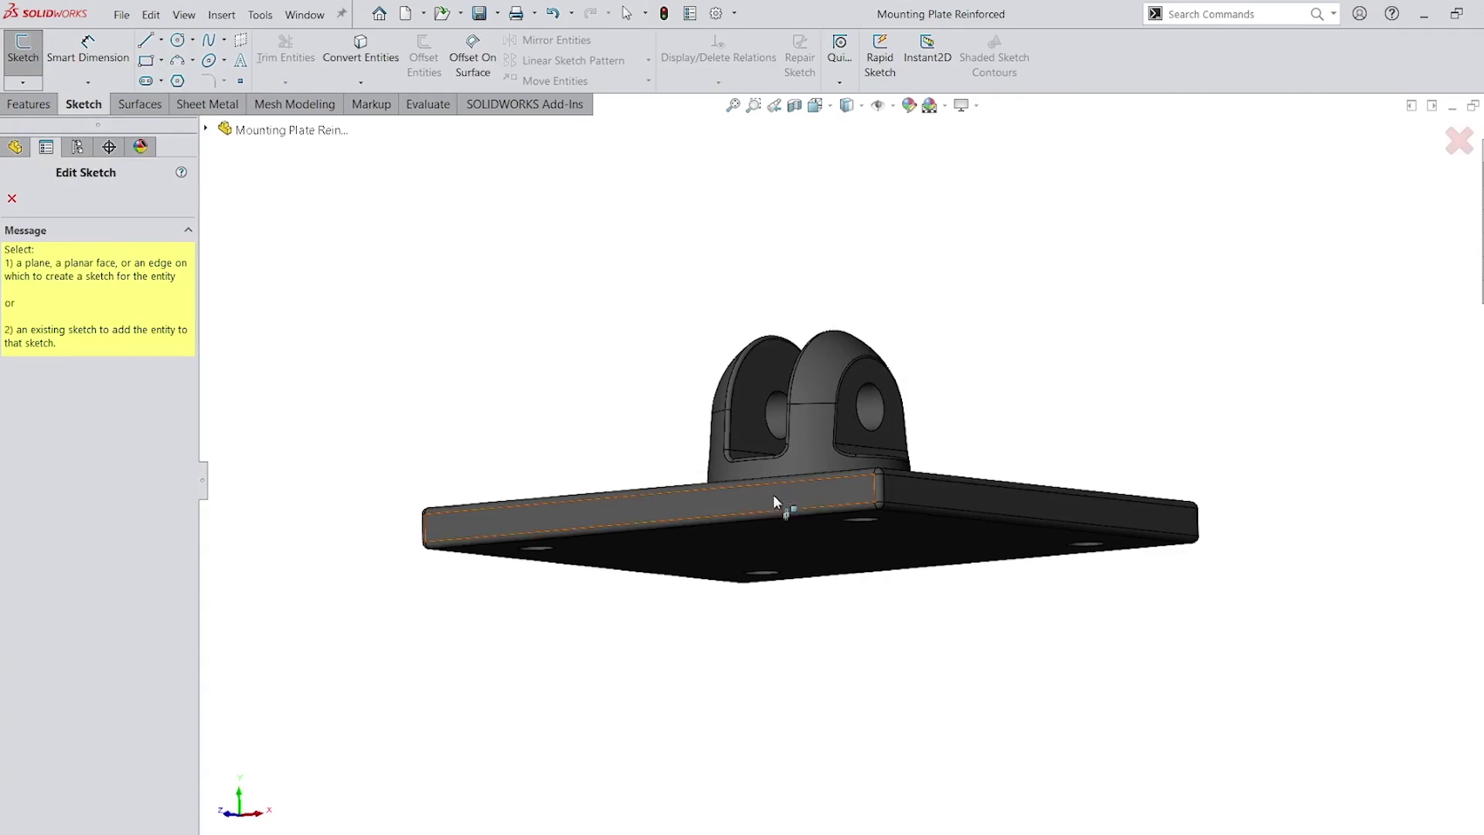
Step: Sketch a 40 by 60 rectangle on the plate's underside face
{"action": "left_click", "coordinate": [837, 565]}
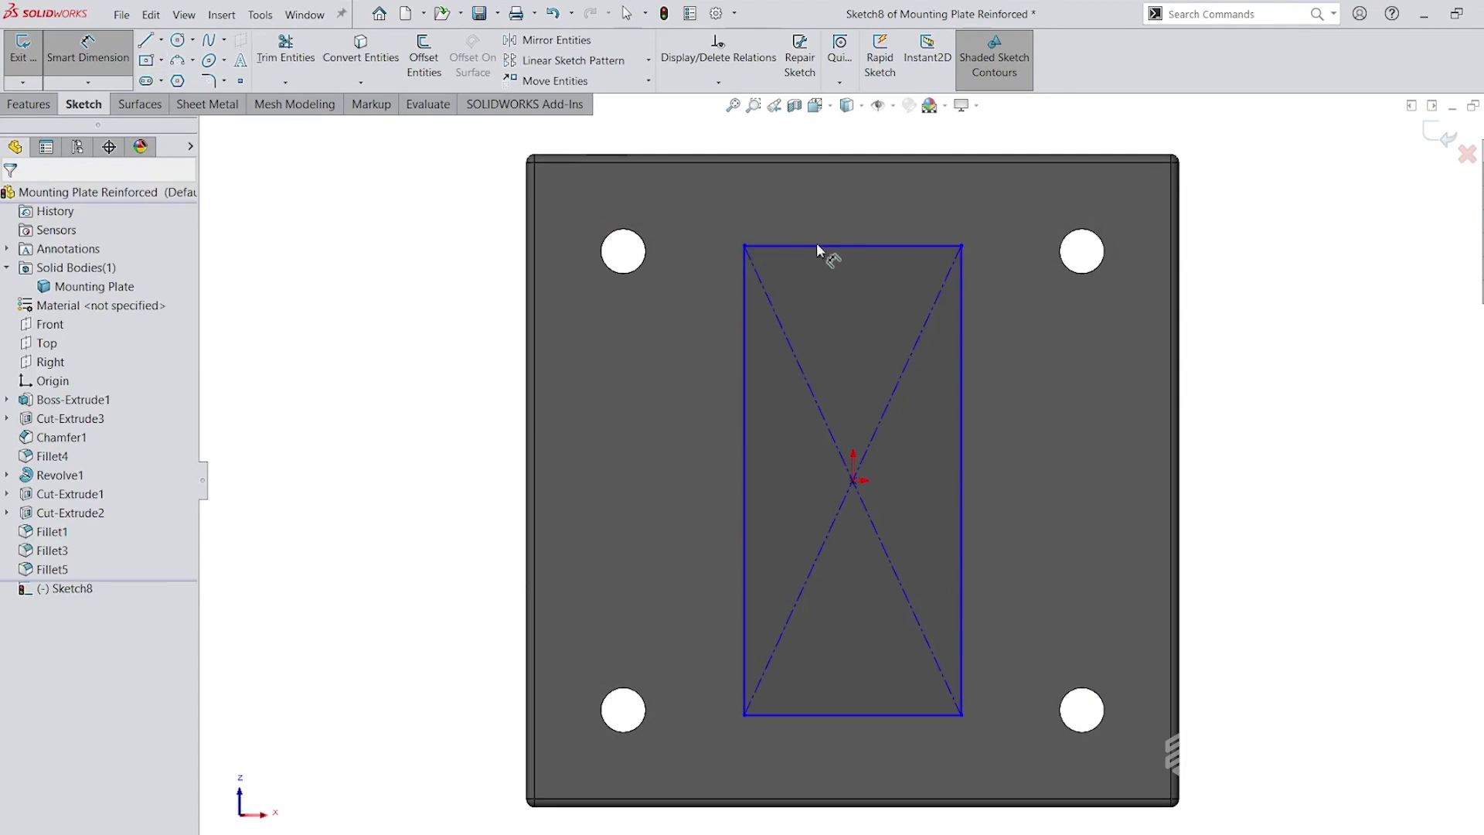
{"action": "left_click", "coordinate": [816, 246]}
{"action": "left_click", "coordinate": [811, 209]}
{"action": "type", "text": "40"}
{"action": "key", "text": "Return"}
{"action": "type", "text": "60"}
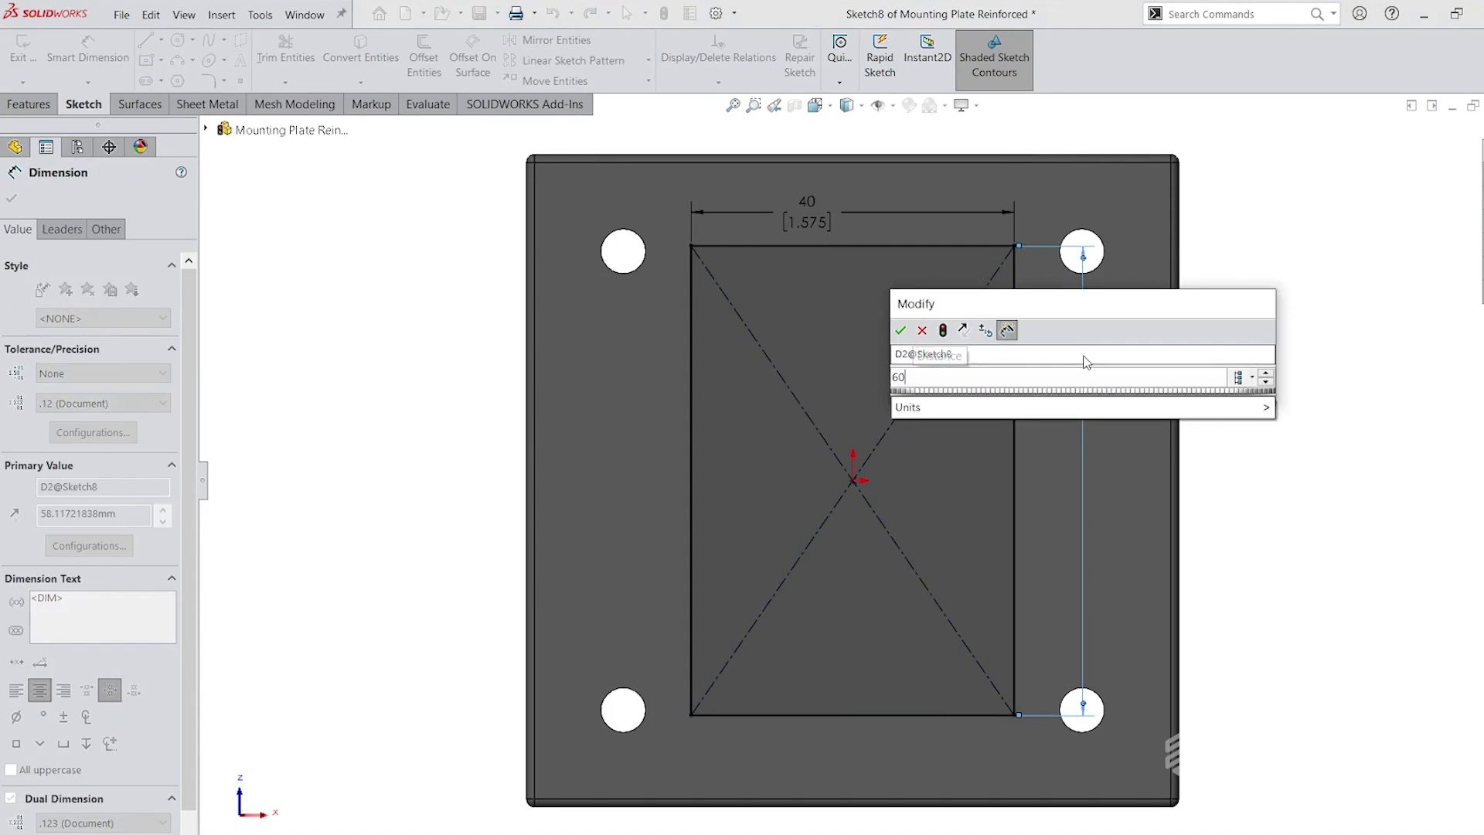
{"action": "key", "text": "Return"}
{"action": "left_click", "coordinate": [25, 49]}
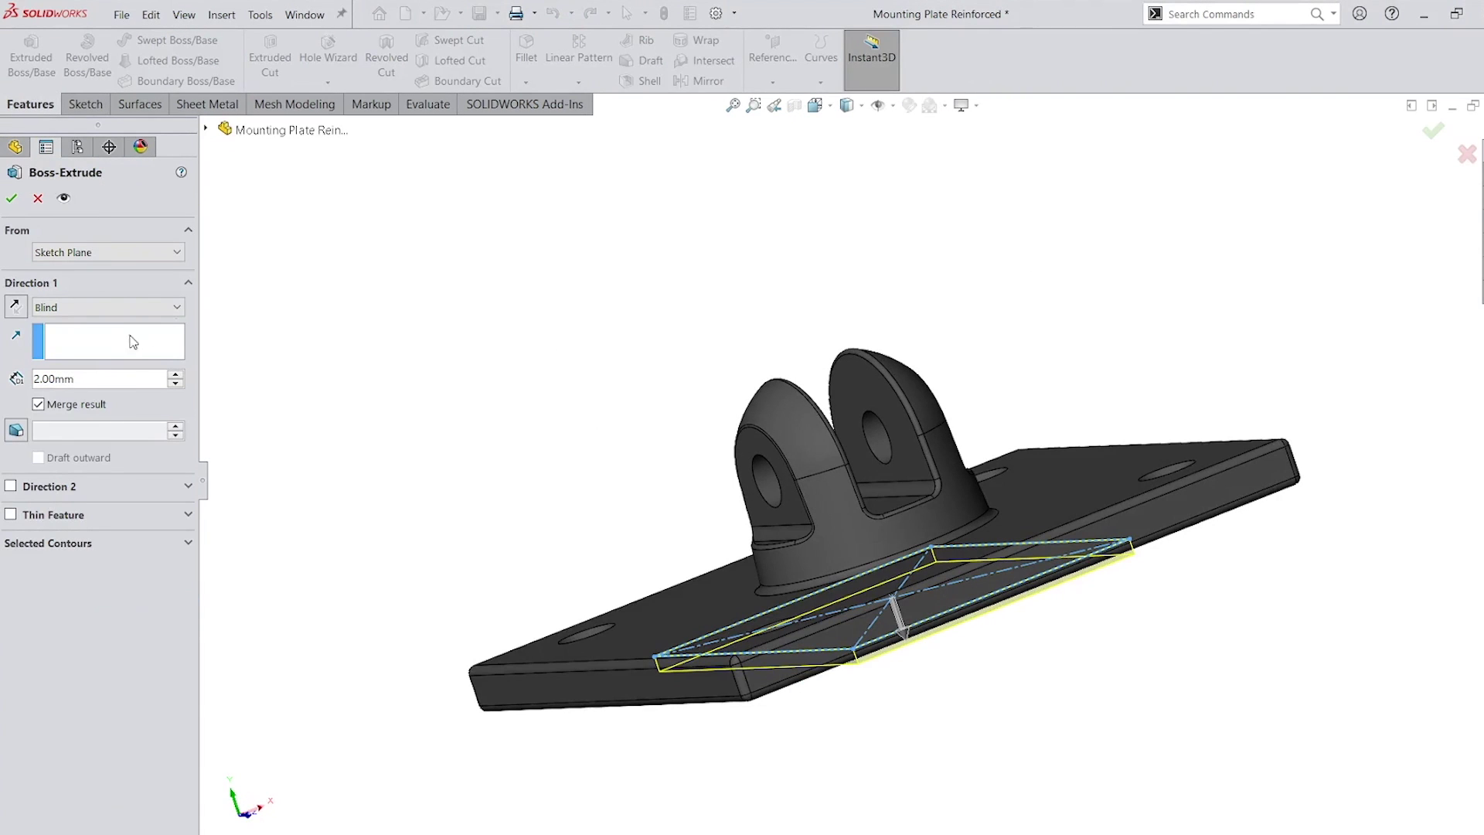
Step: Extrude the rectangle as an unmerged body, offset 2 mm from the plate's top face
{"action": "left_click", "coordinate": [99, 375]}
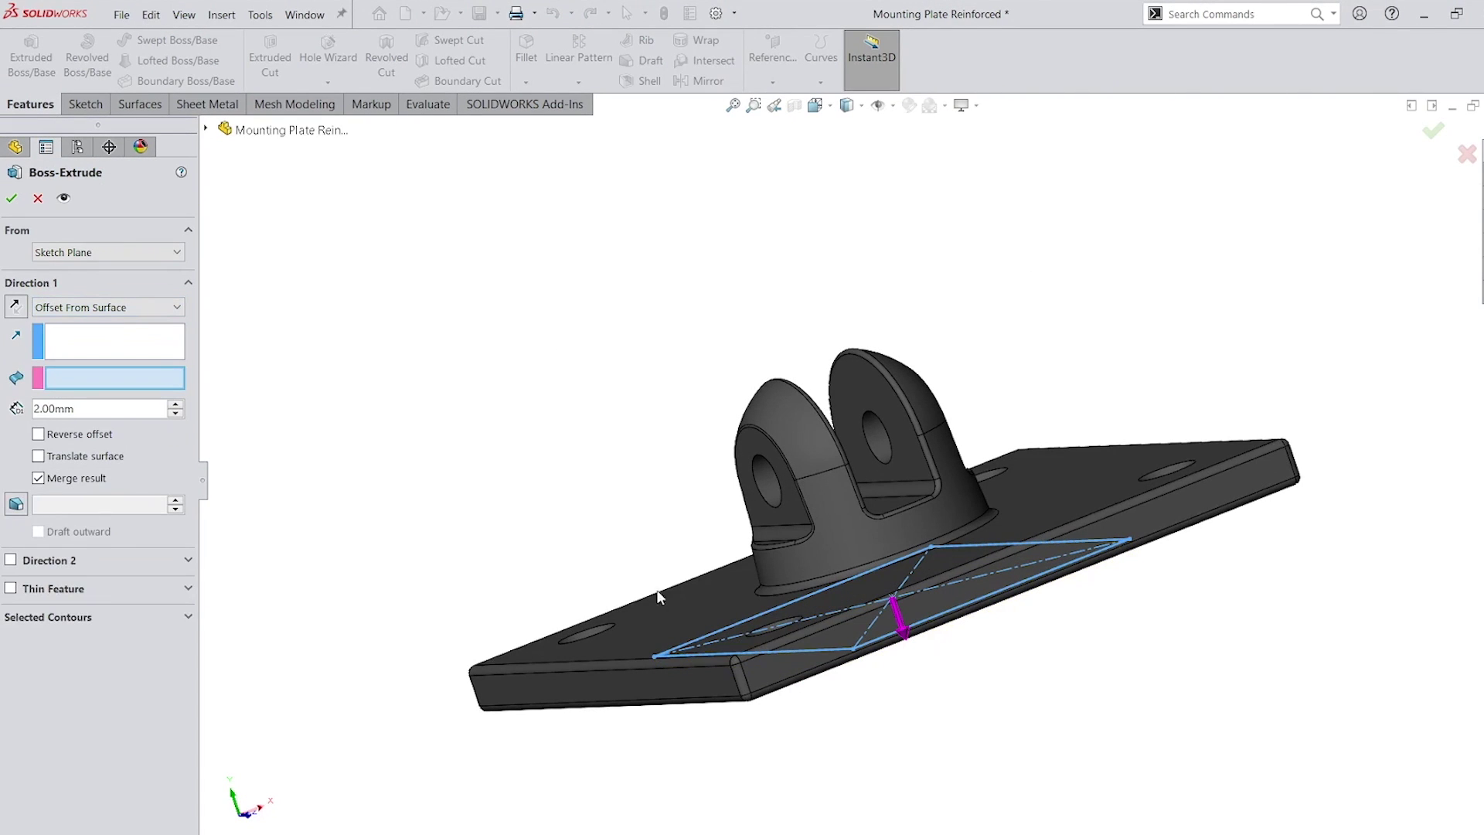
{"action": "left_click", "coordinate": [673, 600]}
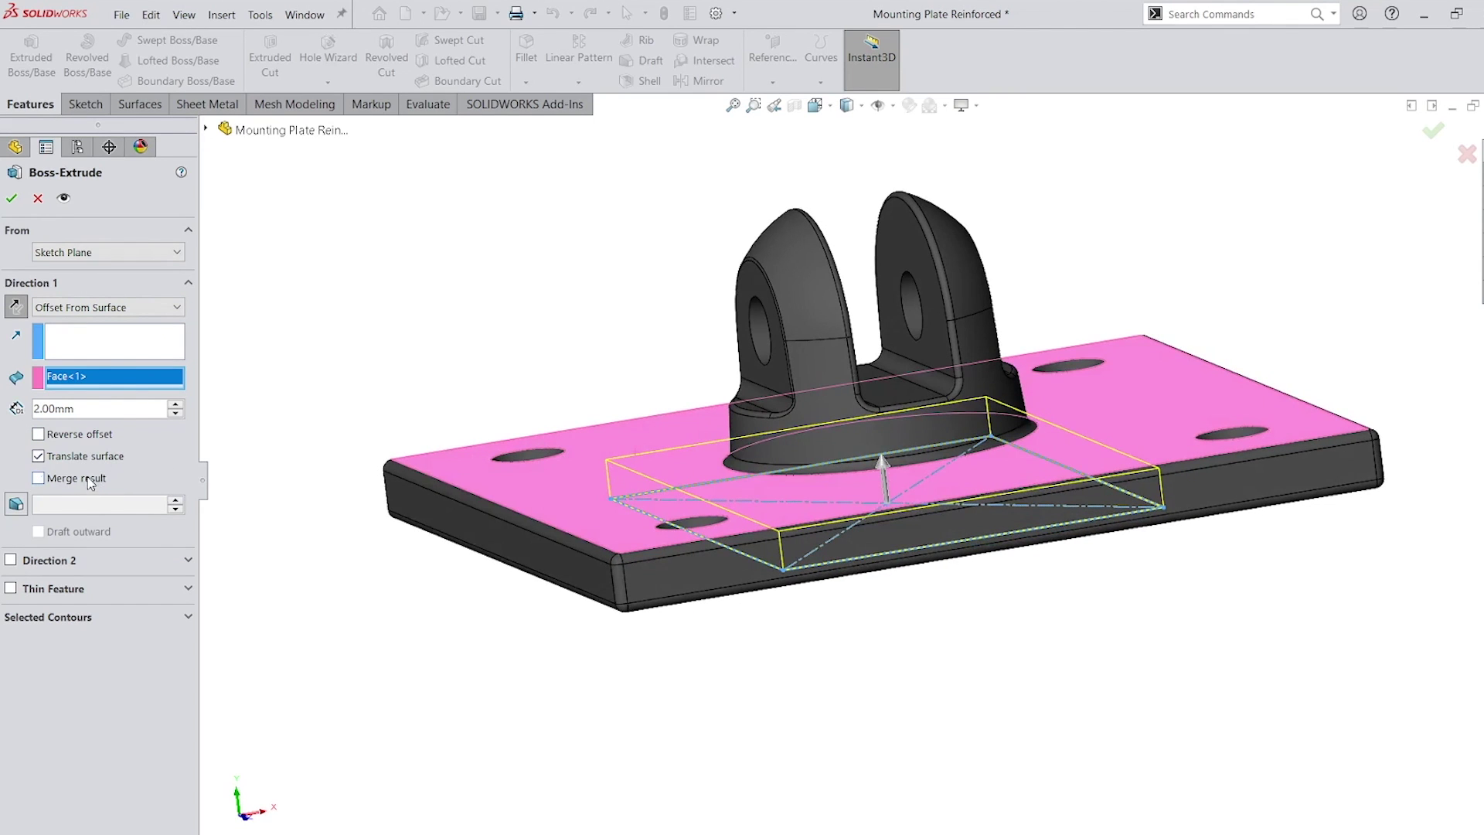
{"action": "left_click", "coordinate": [12, 199]}
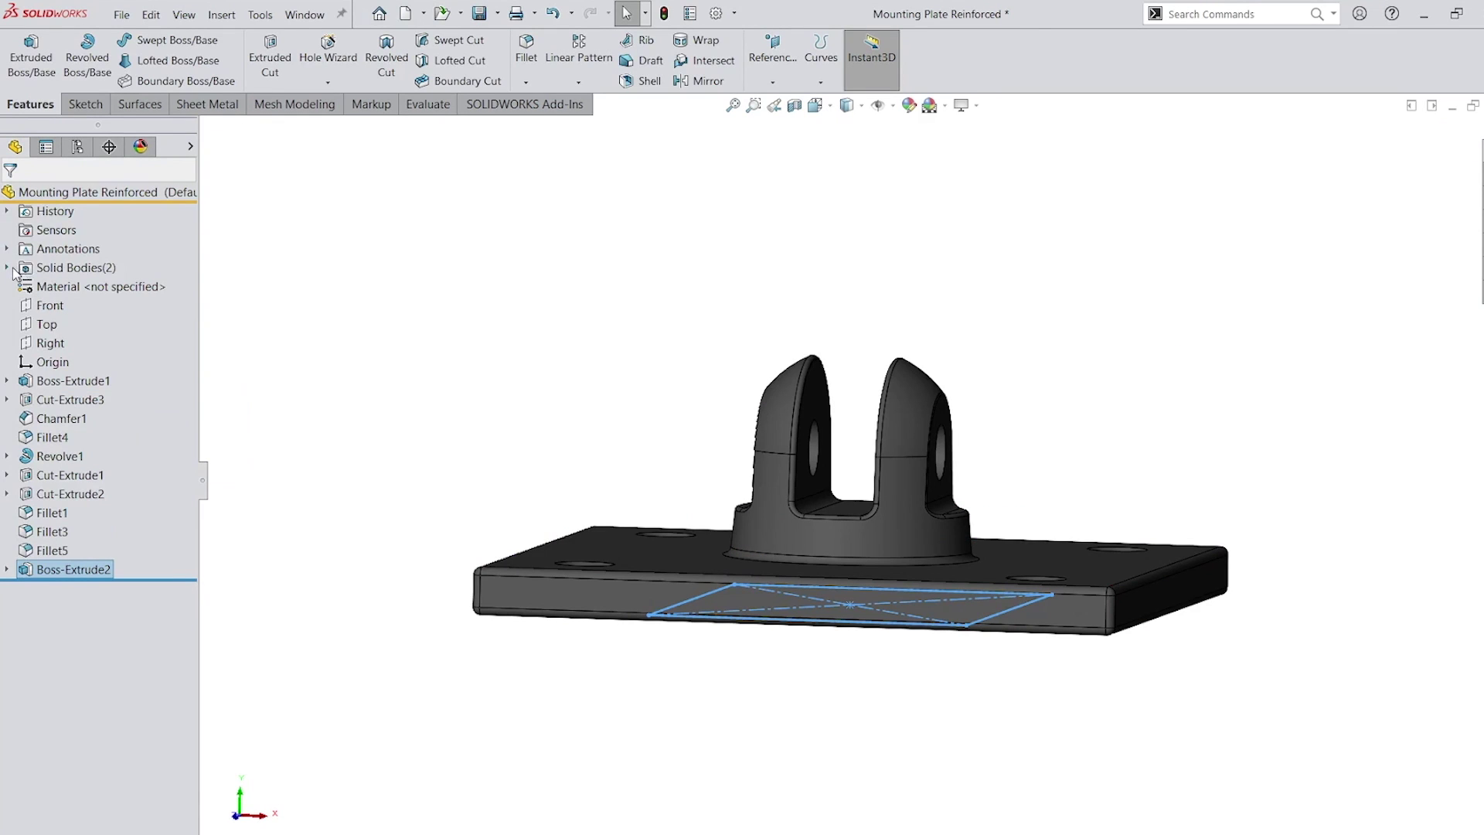
Step: Start a sketch on the block's top face, temporarily hiding the plate body
{"action": "left_click", "coordinate": [9, 267]}
{"action": "left_click", "coordinate": [70, 286]}
{"action": "right_click", "coordinate": [73, 288]}
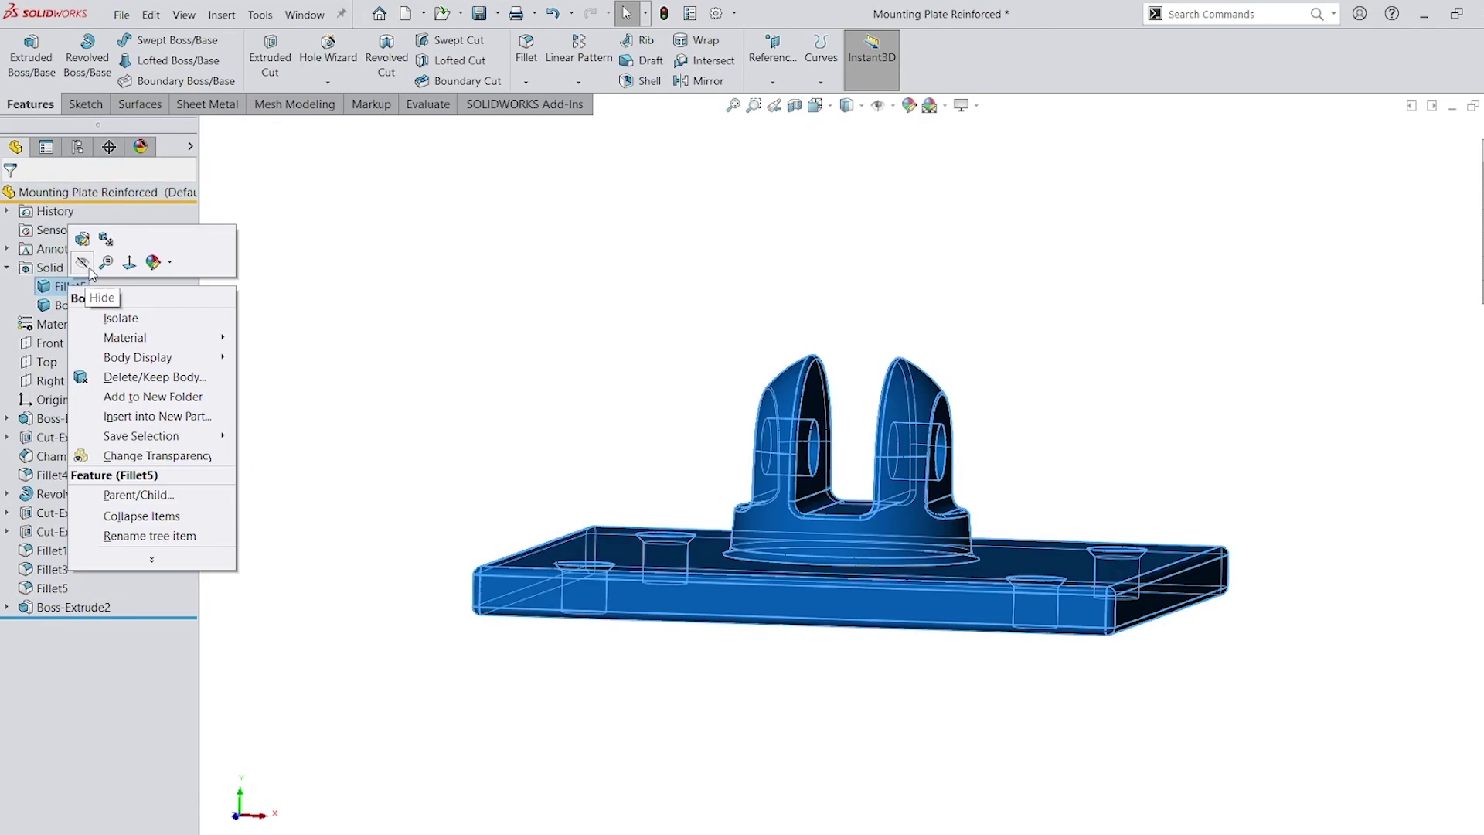
{"action": "left_click", "coordinate": [84, 263]}
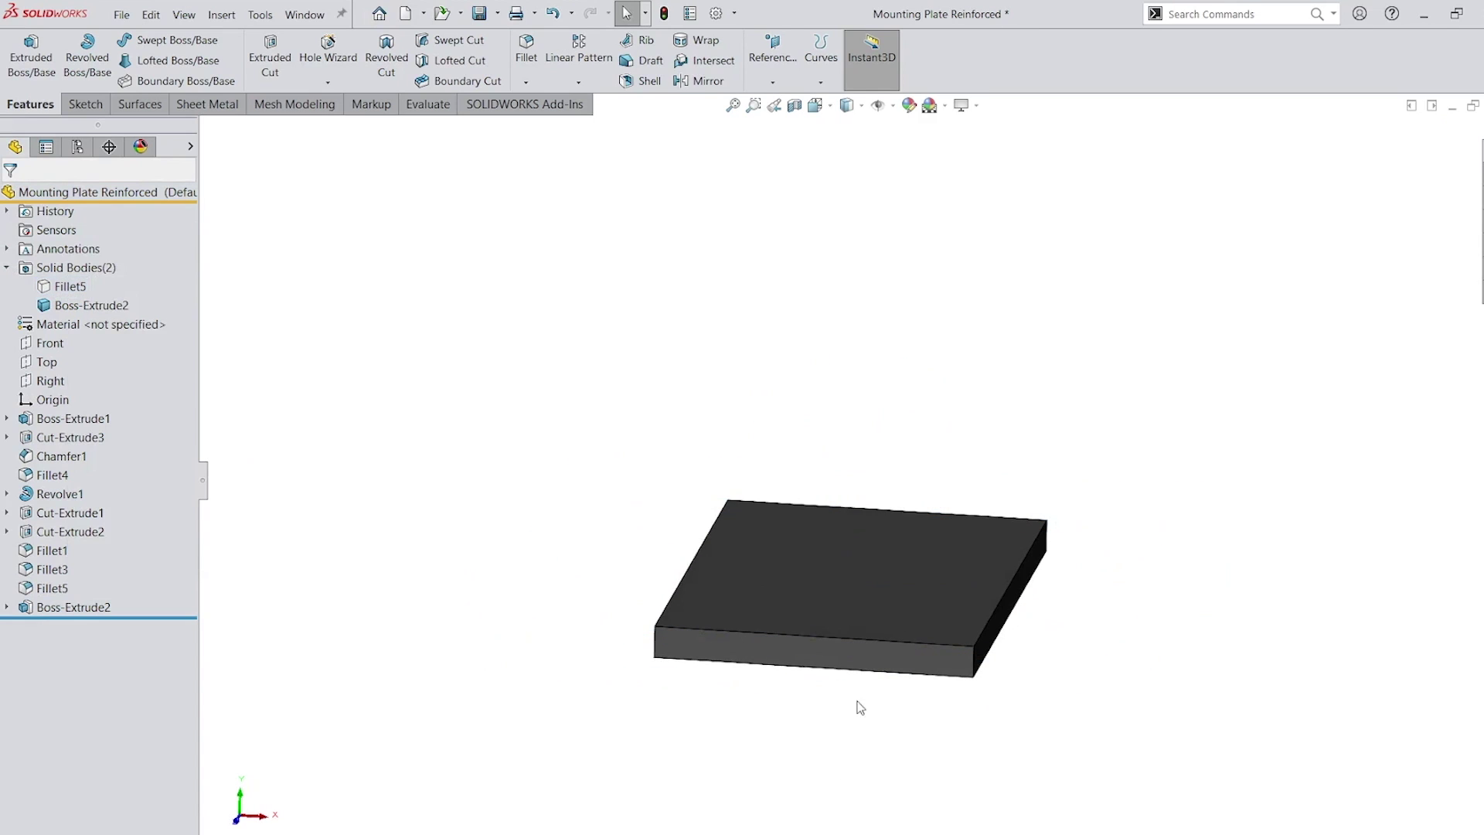
{"action": "key", "text": "l"}
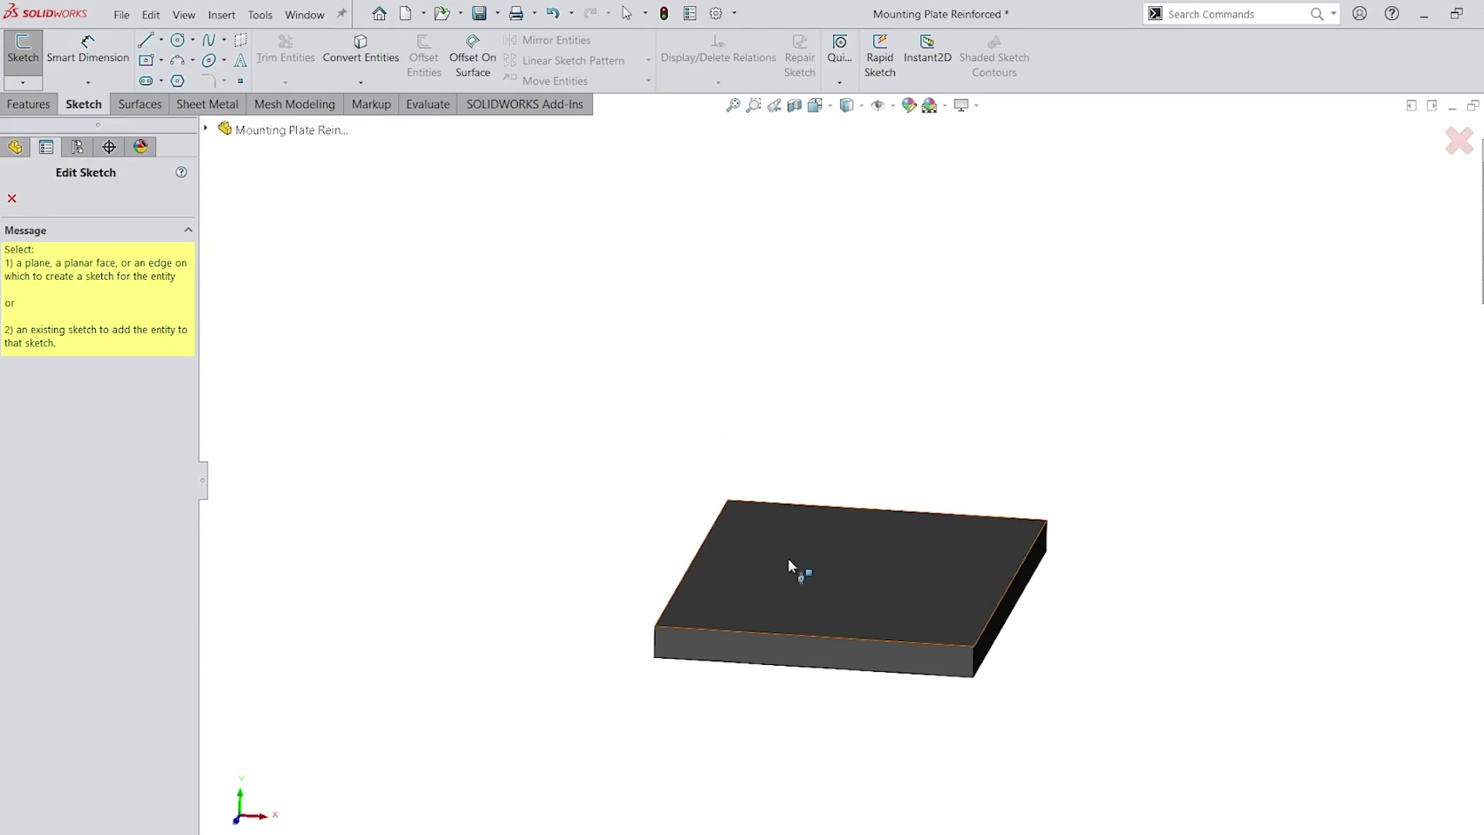
{"action": "left_click", "coordinate": [788, 560]}
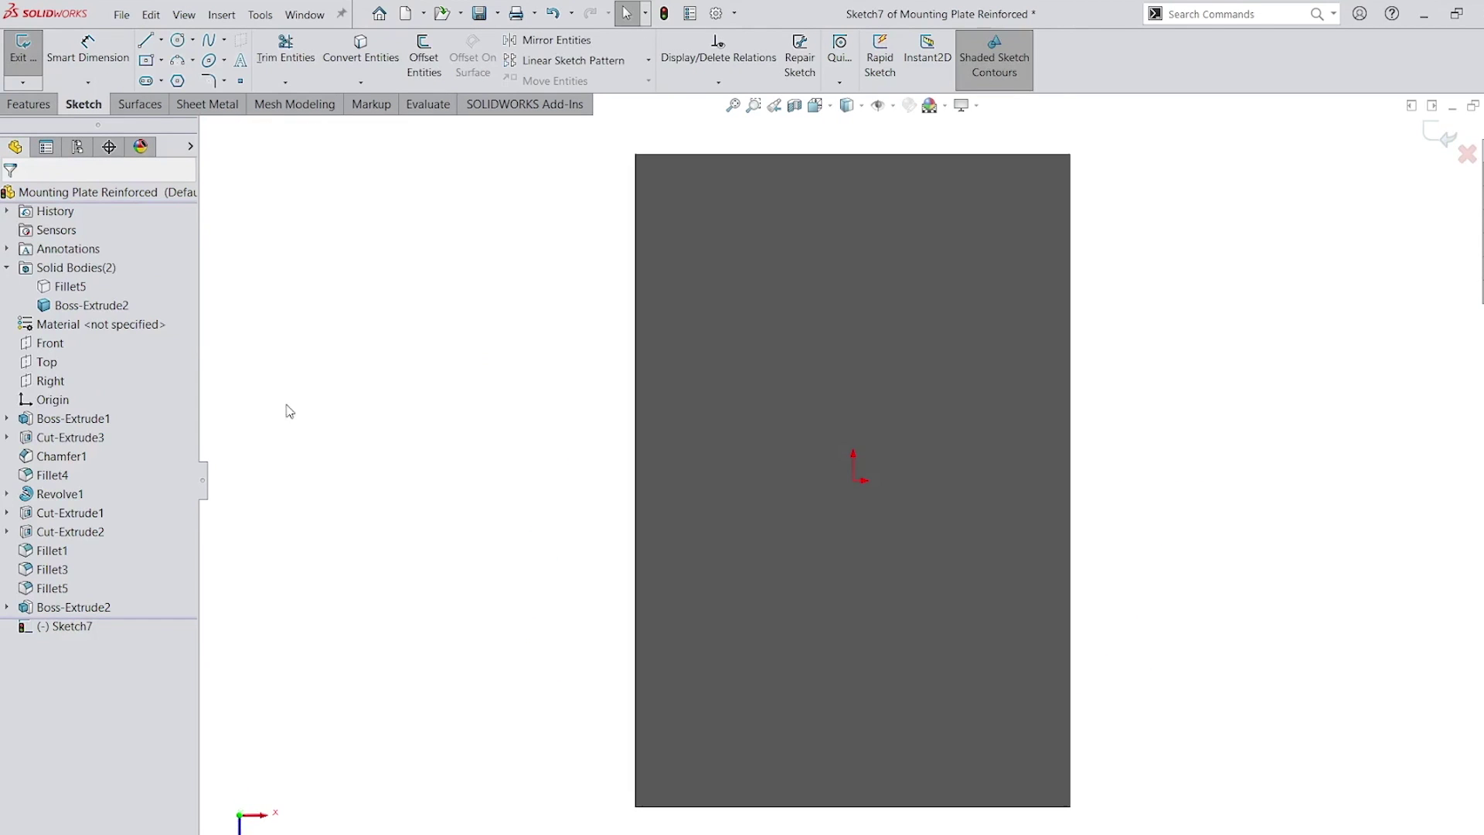
{"action": "right_click", "coordinate": [73, 288]}
{"action": "left_click", "coordinate": [84, 260]}
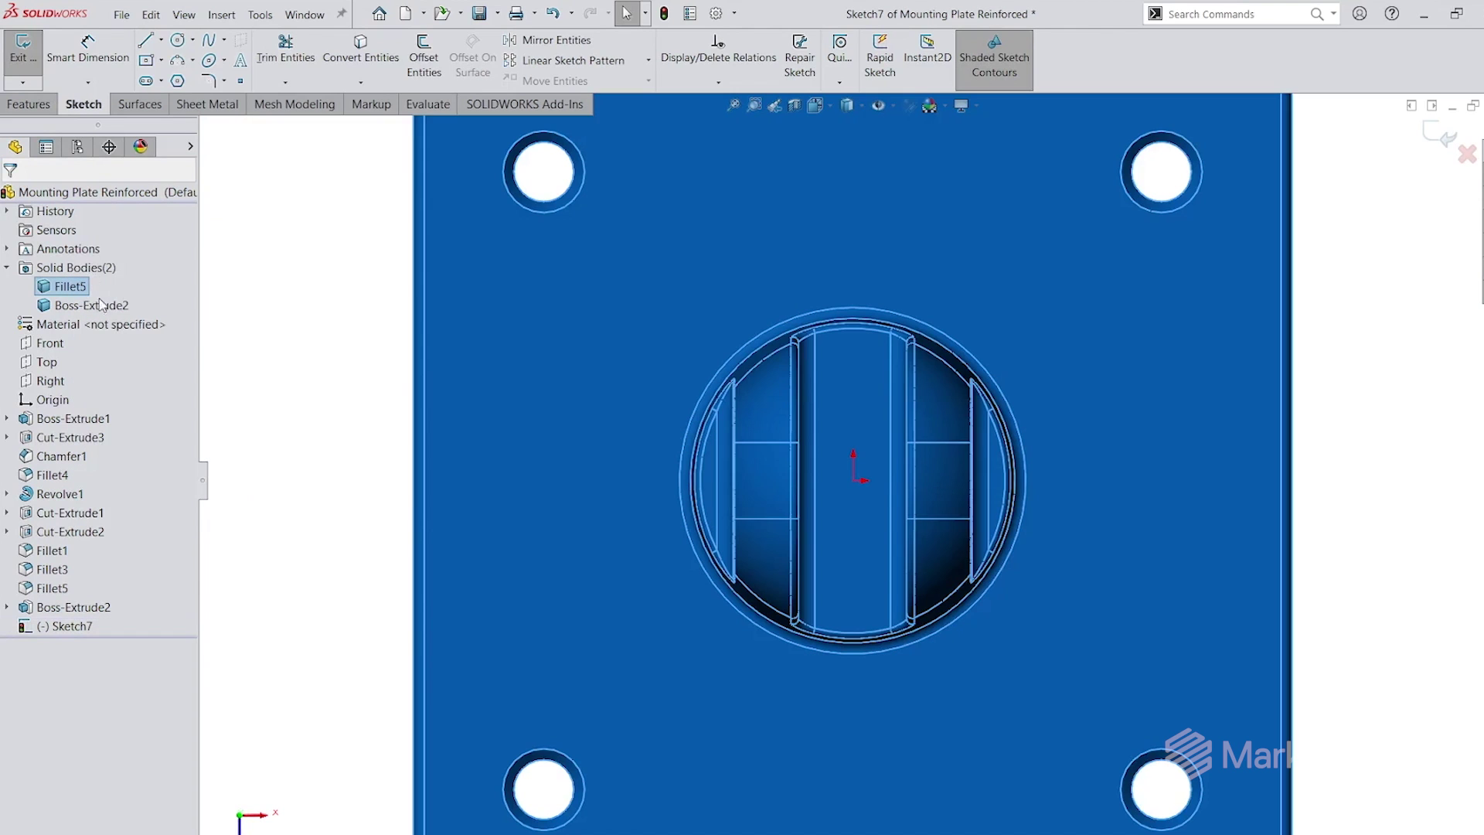
Step: Draw an origin-centered circle matching the boss's base edge
{"action": "key", "text": "c"}
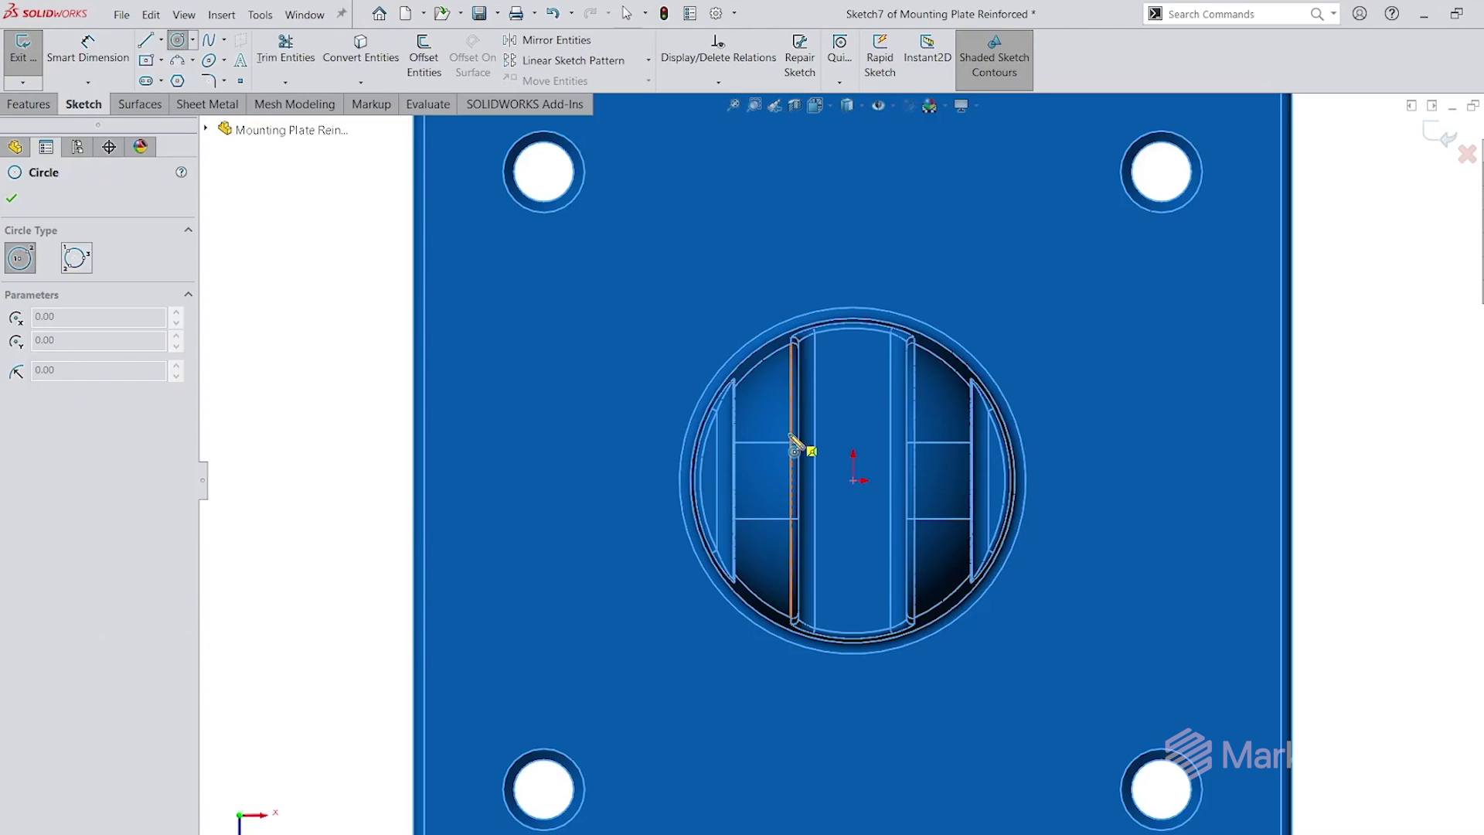
{"action": "left_click", "coordinate": [854, 480]}
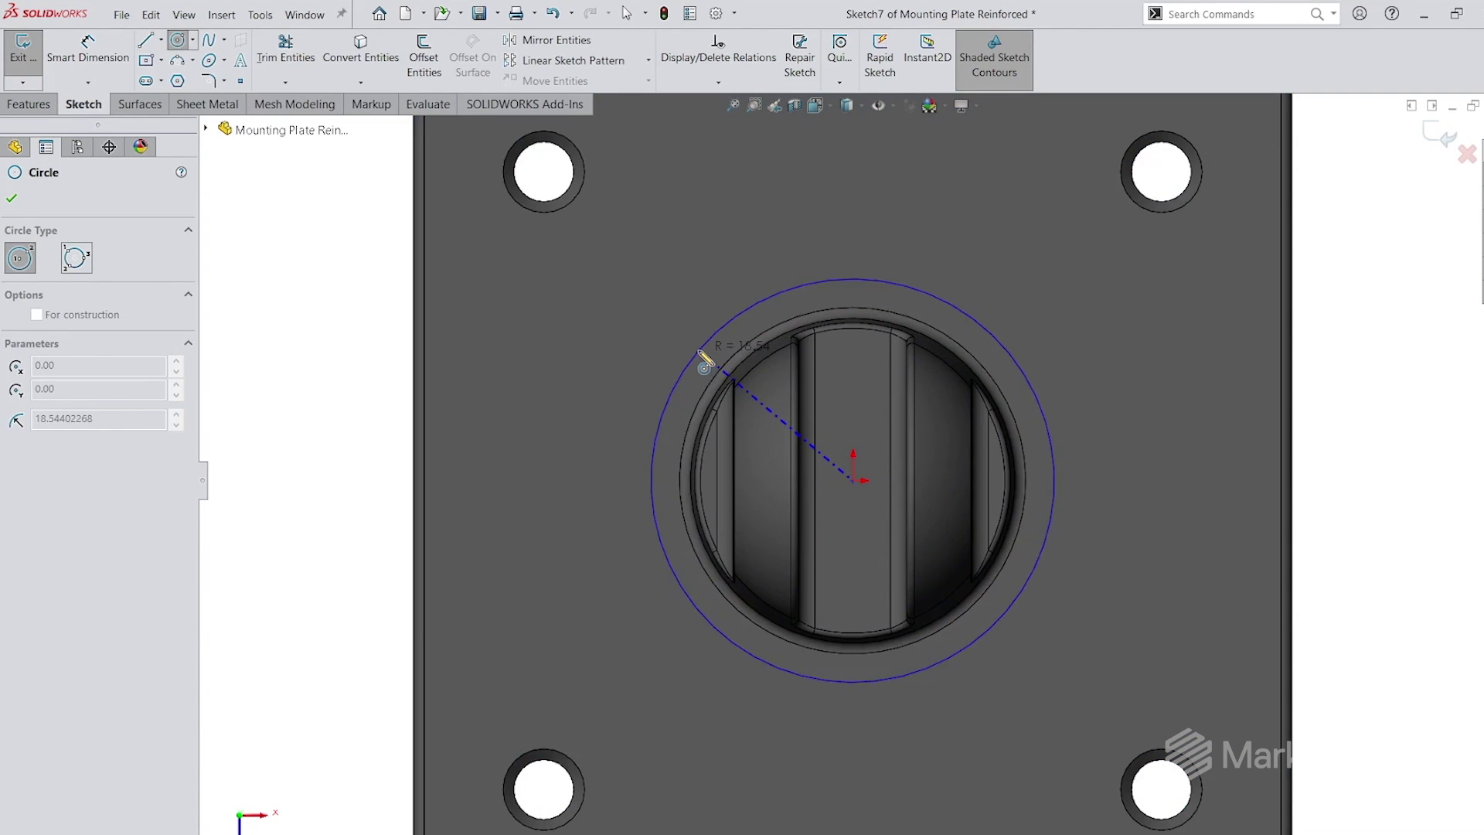
{"action": "left_click", "coordinate": [705, 364]}
{"action": "left_click", "coordinate": [711, 380], "text": "ctrl"}
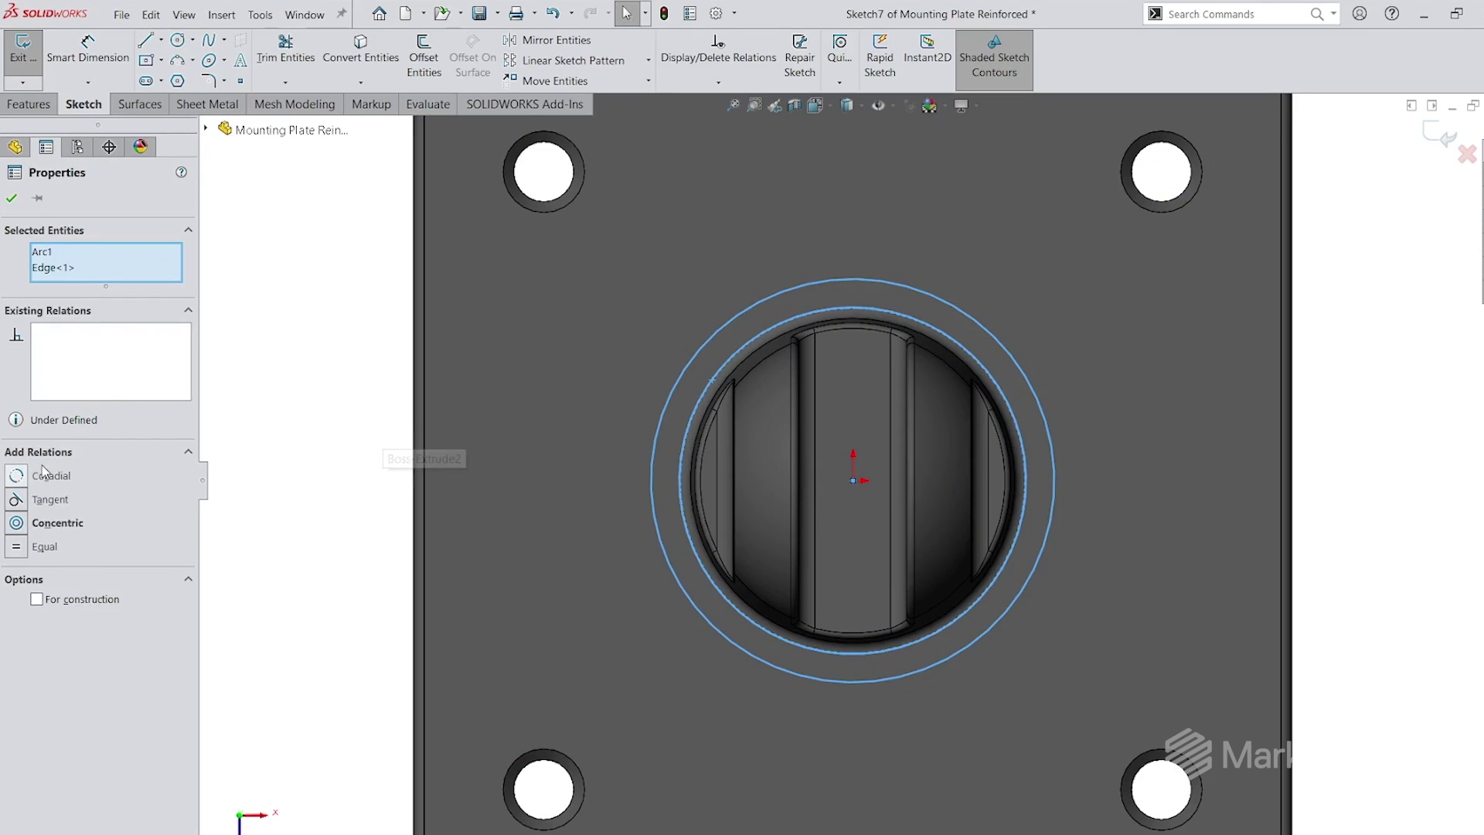
{"action": "middle_click_drag", "start_coordinate": [624, 464], "coordinate": [406, 236]}
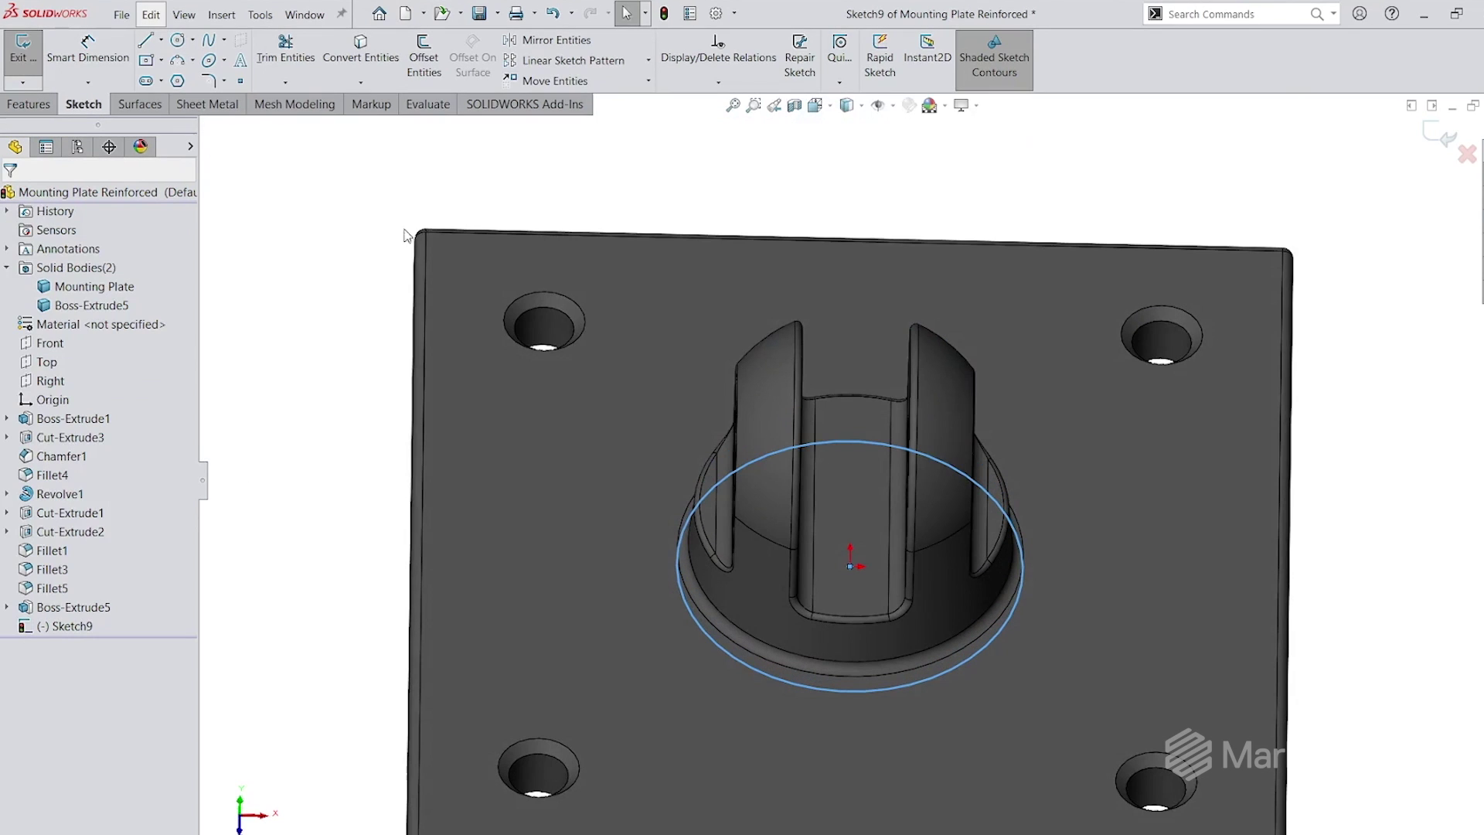
Step: Extrude the circle Through All into a solid cylinder
{"action": "left_click", "coordinate": [29, 104]}
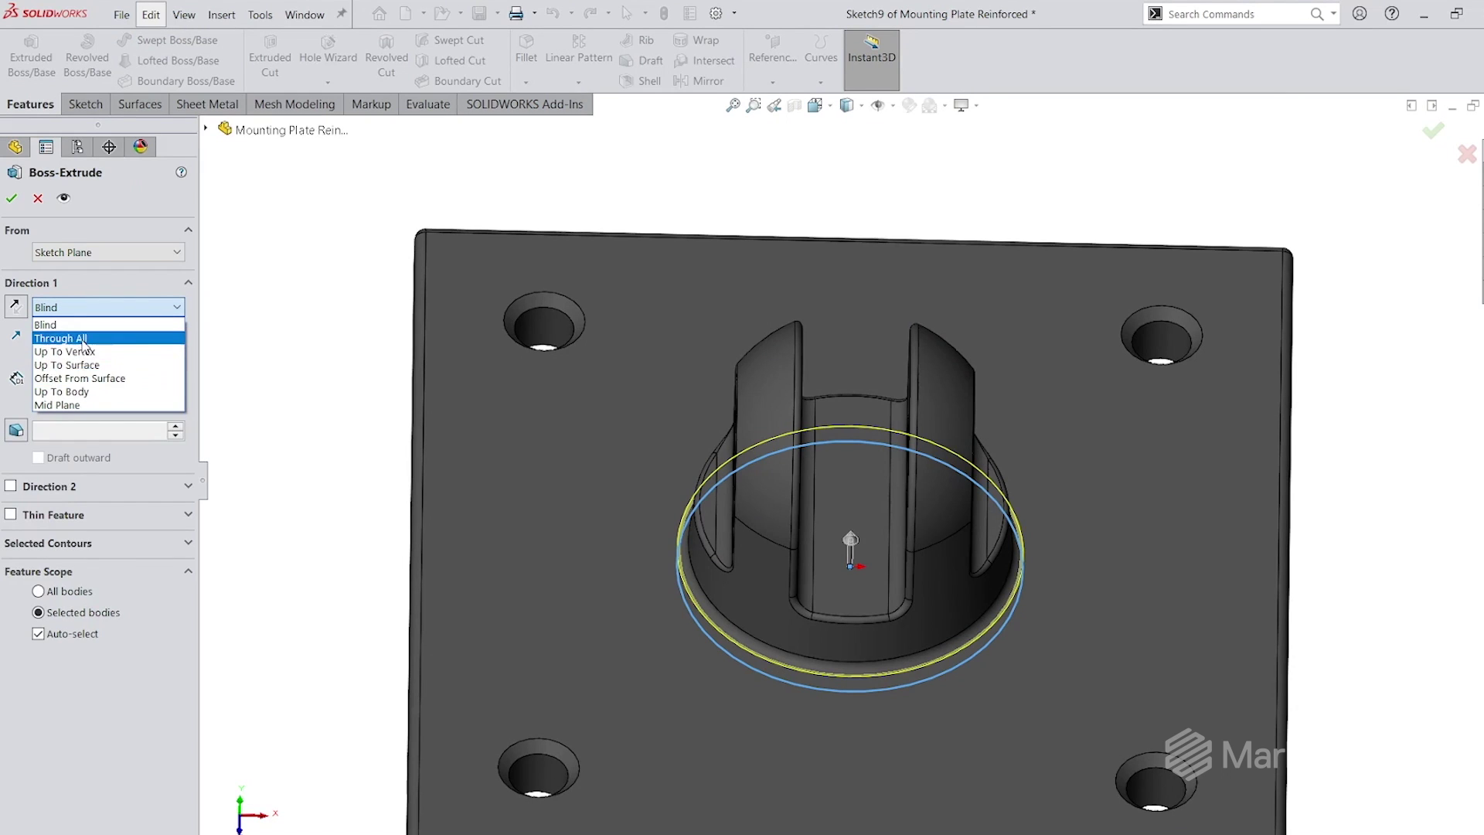
{"action": "left_click", "coordinate": [84, 339]}
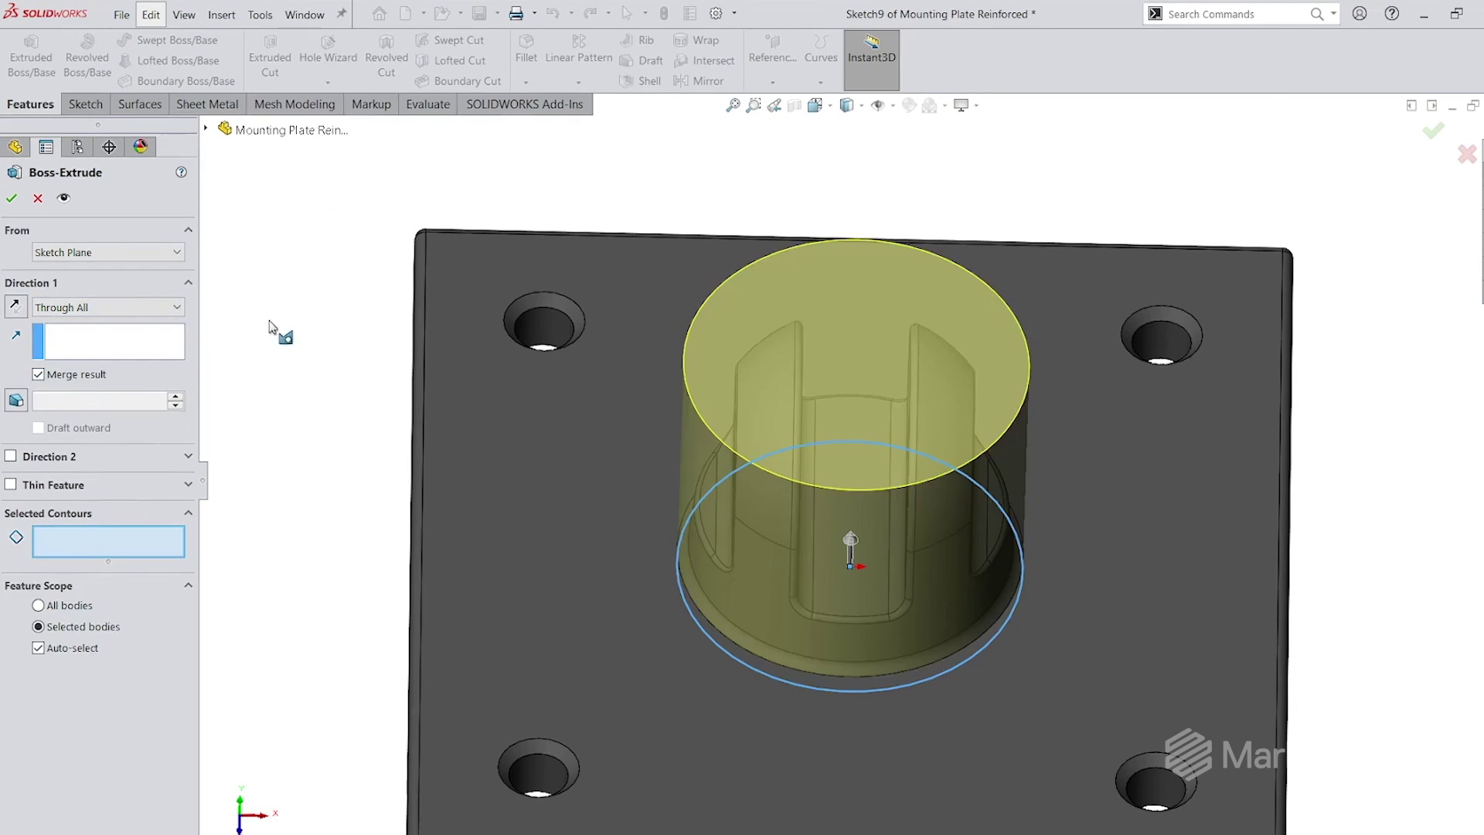
{"action": "middle_click_drag", "start_coordinate": [269, 327], "coordinate": [247, 194]}
{"action": "left_click", "coordinate": [209, 129]}
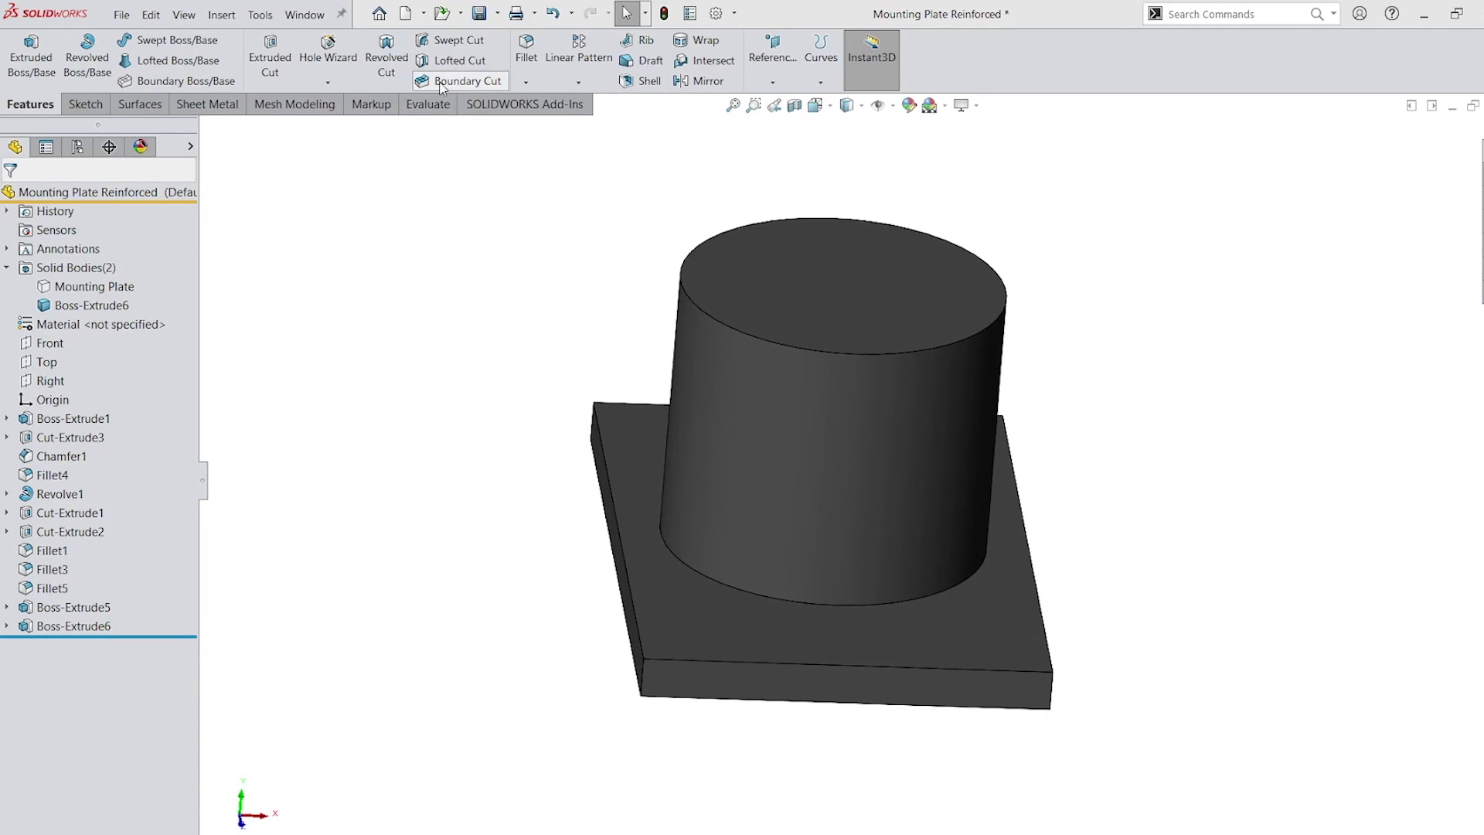
Step: Chamfer the block's four outer edges at 2 mm and 45°
{"action": "left_click", "coordinate": [527, 83]}
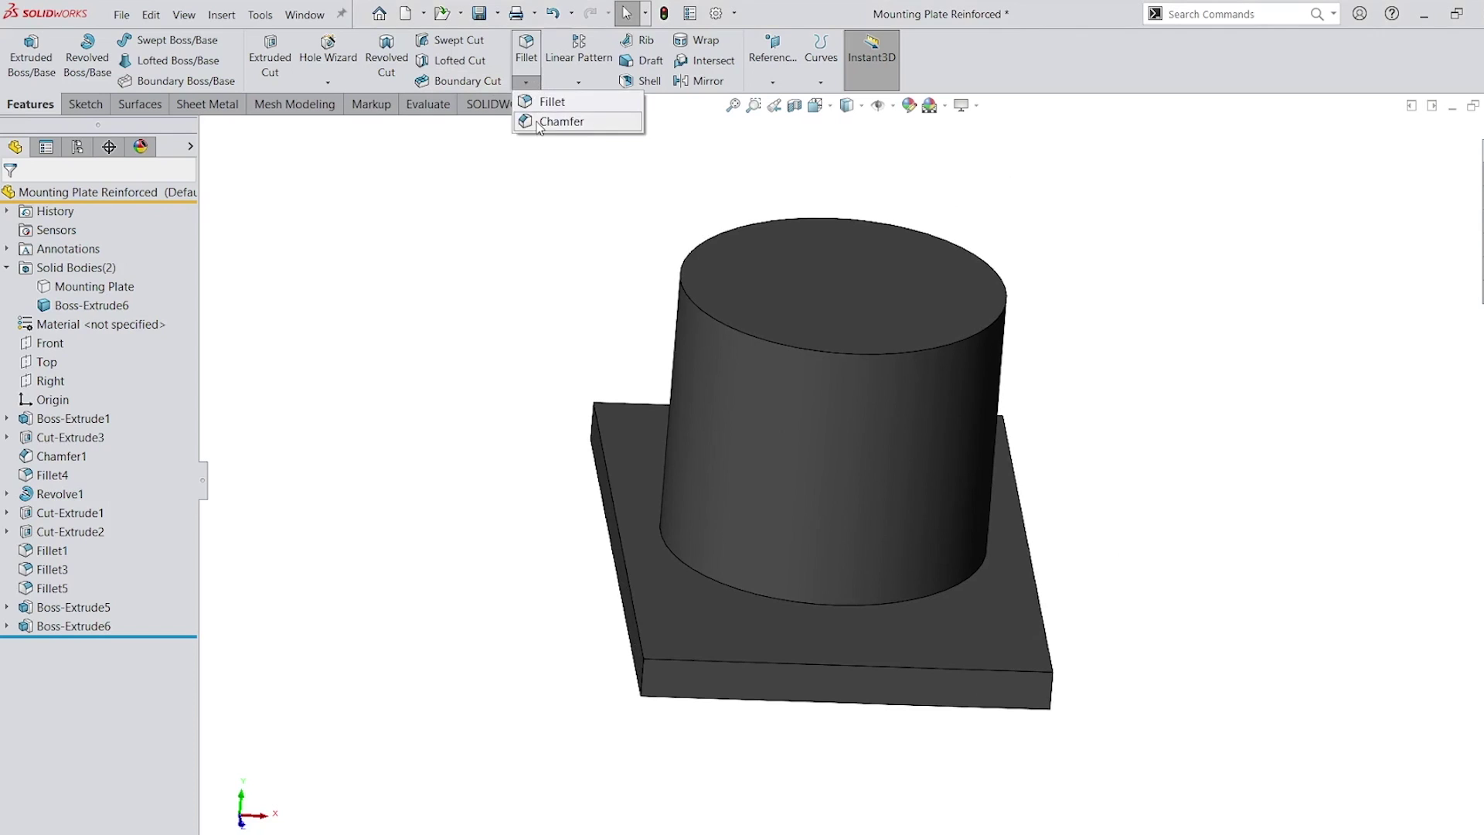
{"action": "left_click", "coordinate": [613, 517]}
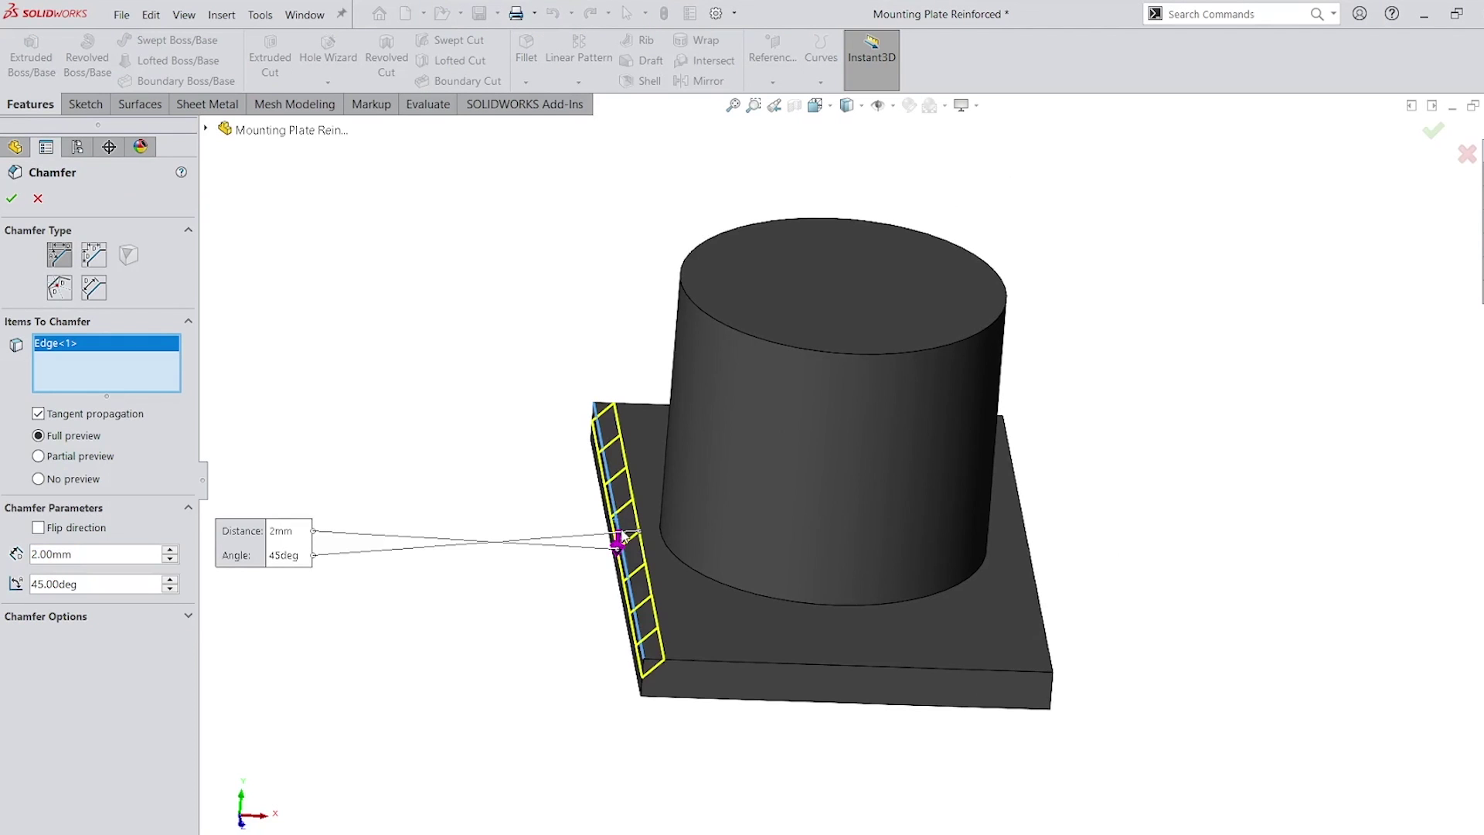
{"action": "left_click", "coordinate": [681, 663]}
{"action": "middle_click_drag", "start_coordinate": [683, 664], "coordinate": [602, 645]}
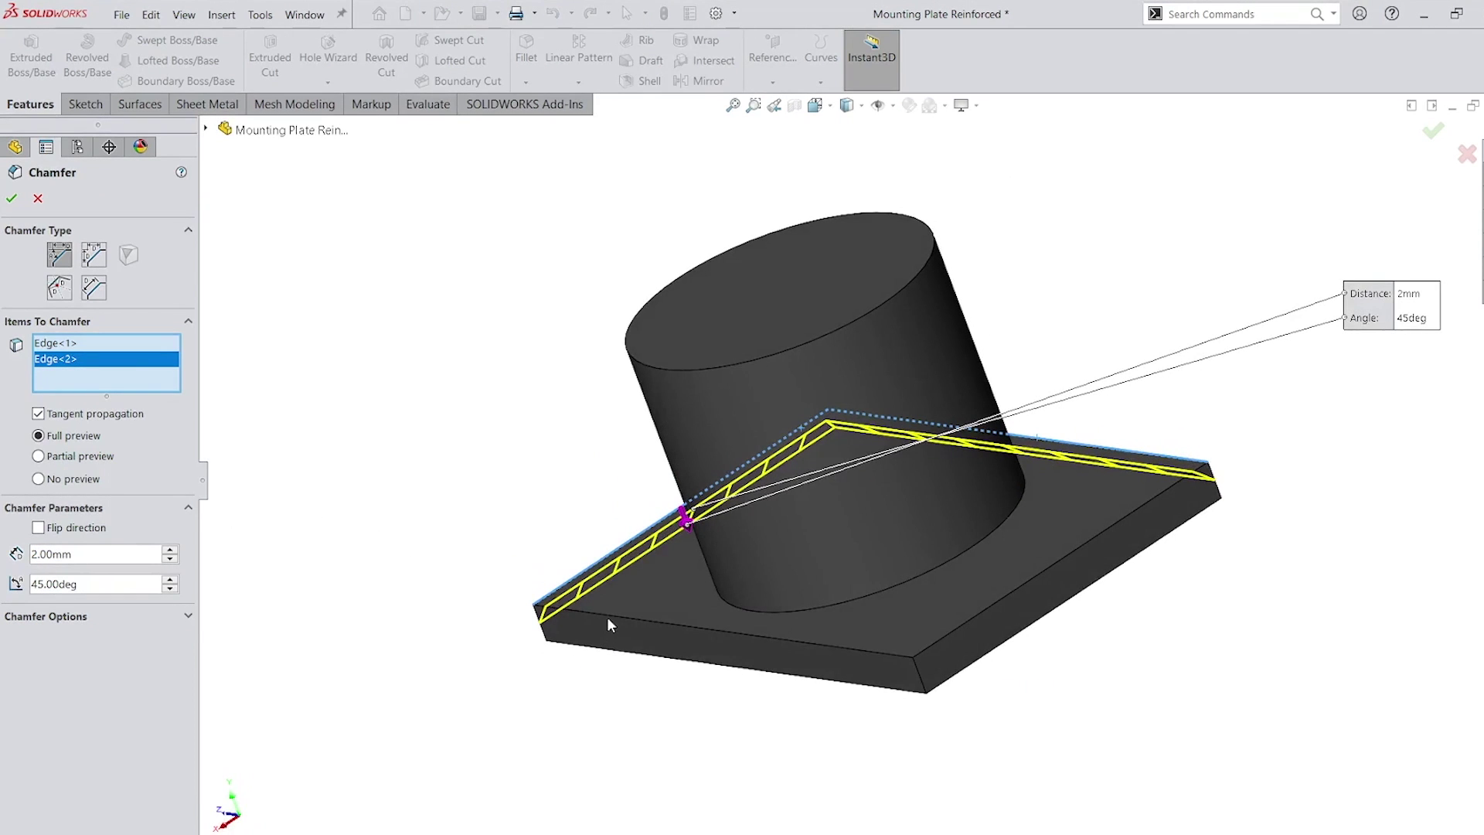
{"action": "left_click", "coordinate": [606, 615]}
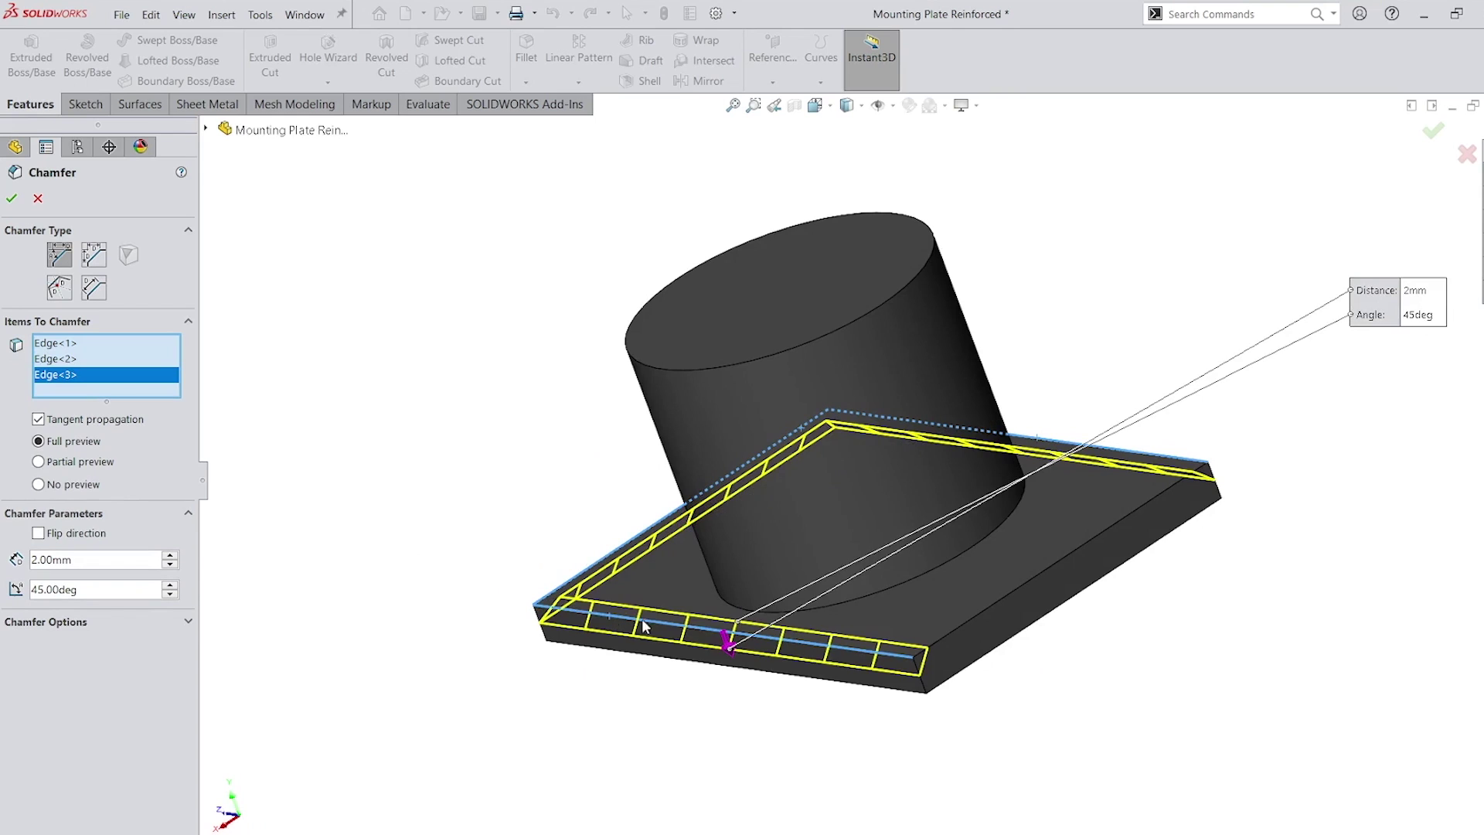
{"action": "left_click", "coordinate": [971, 617]}
{"action": "key", "text": "Return"}
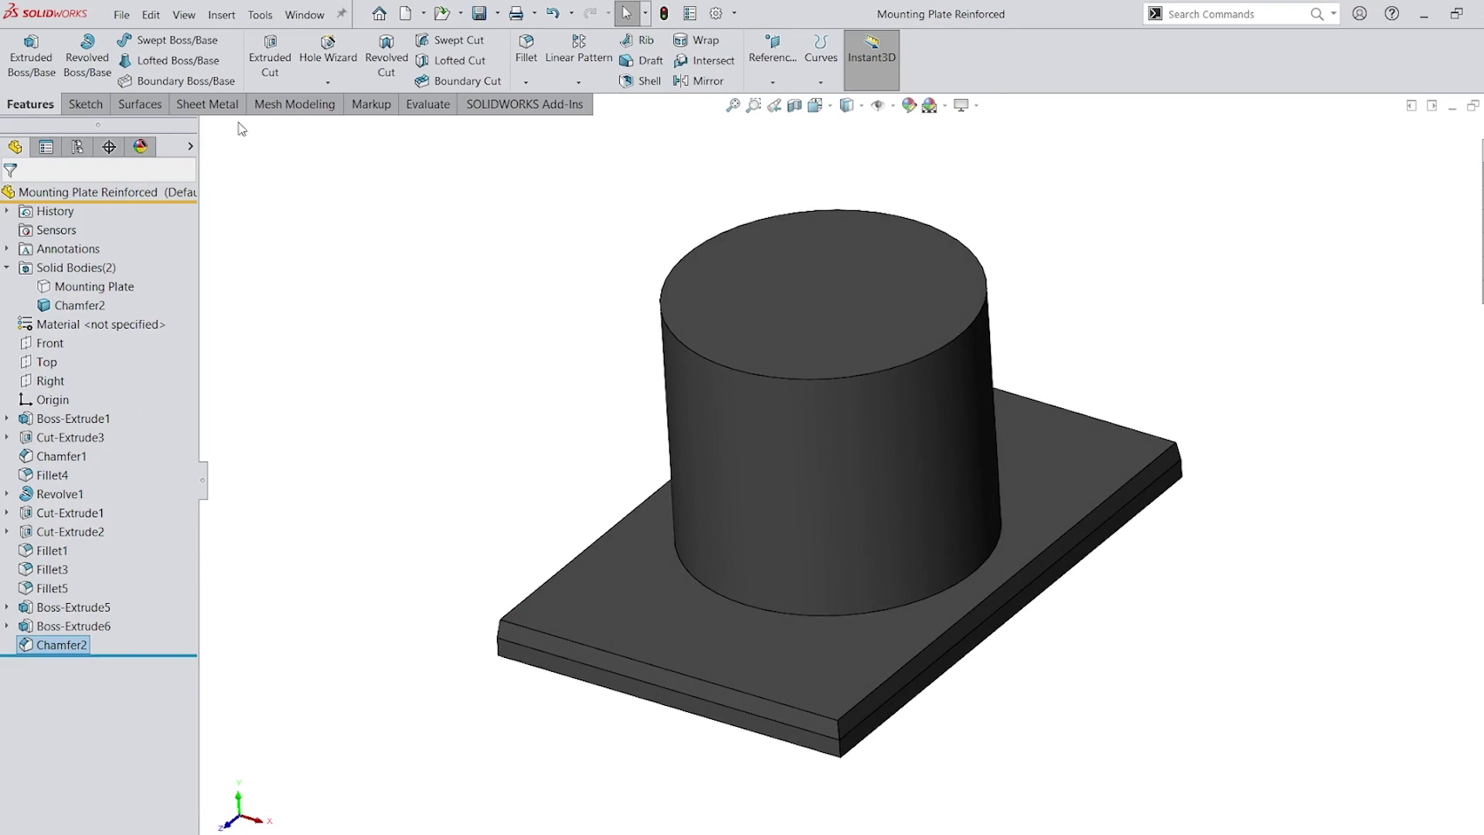
Step: Intersect the Chamfer2 and Mounting Plate bodies unmerged, excluding Region 1
{"action": "left_click", "coordinate": [223, 15]}
{"action": "mouse_move", "coordinate": [252, 83]}
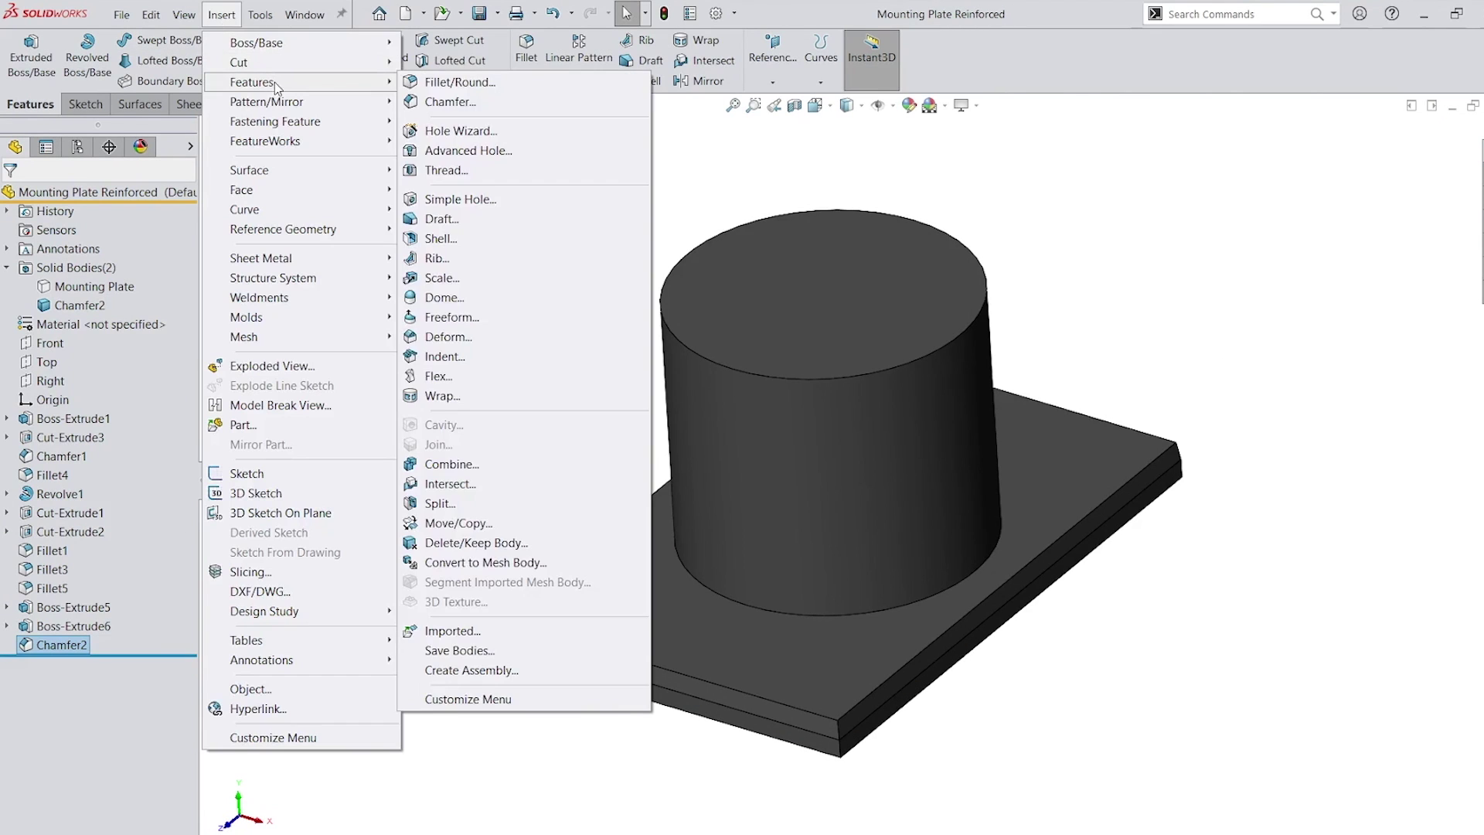
{"action": "left_click", "coordinate": [501, 491]}
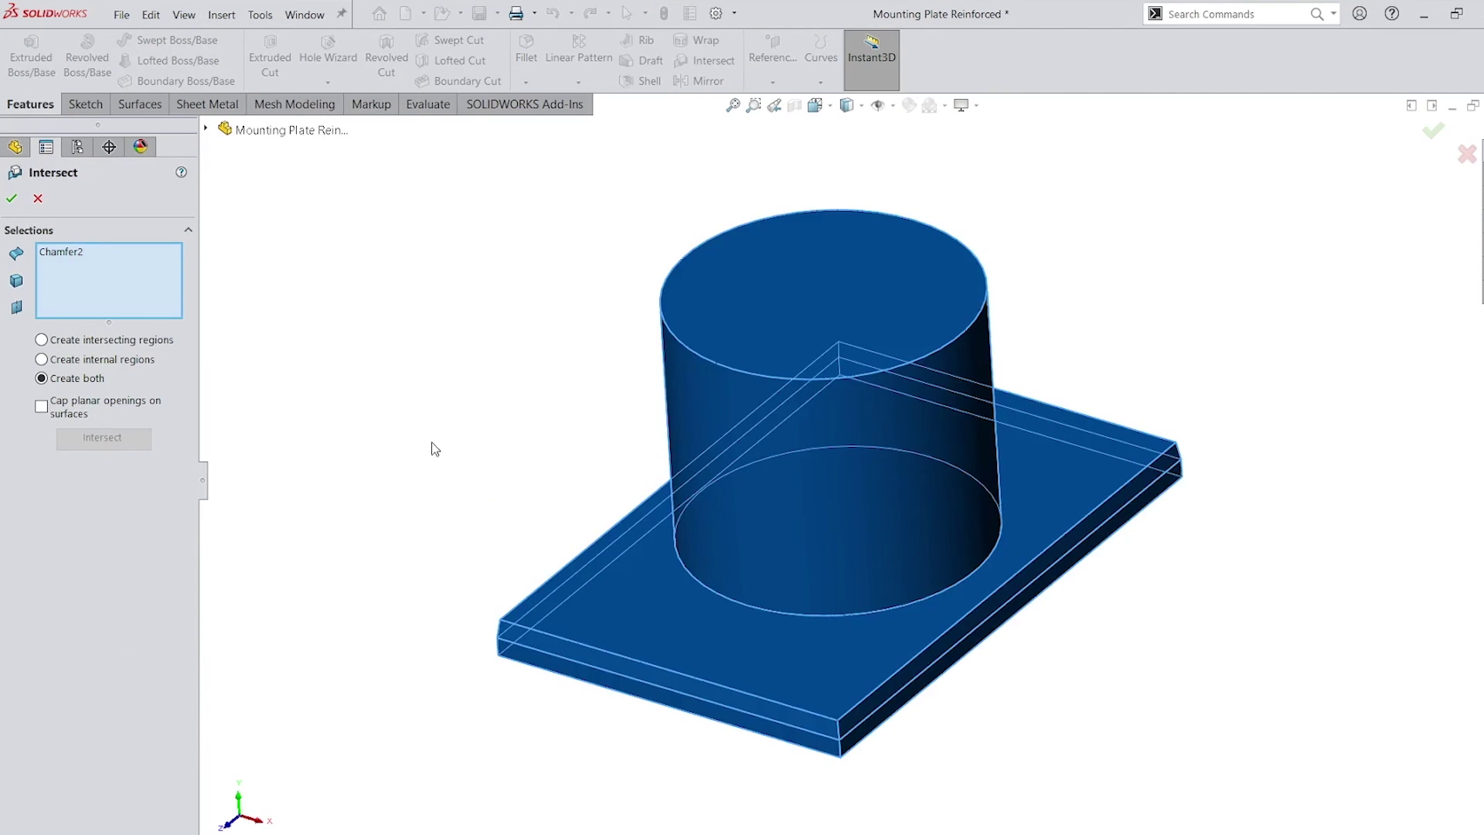
{"action": "key", "text": "z"}
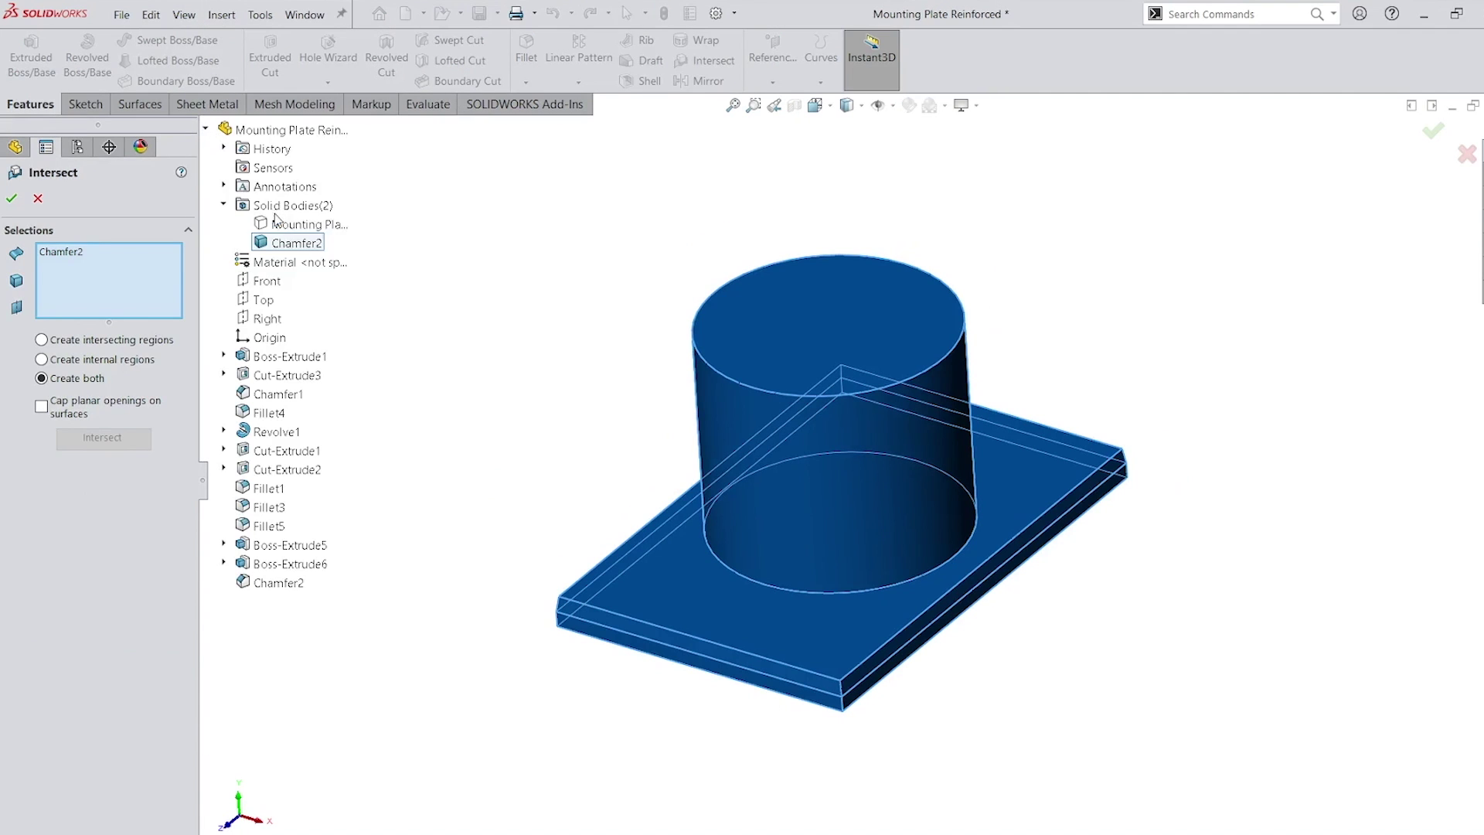
{"action": "left_click", "coordinate": [293, 197]}
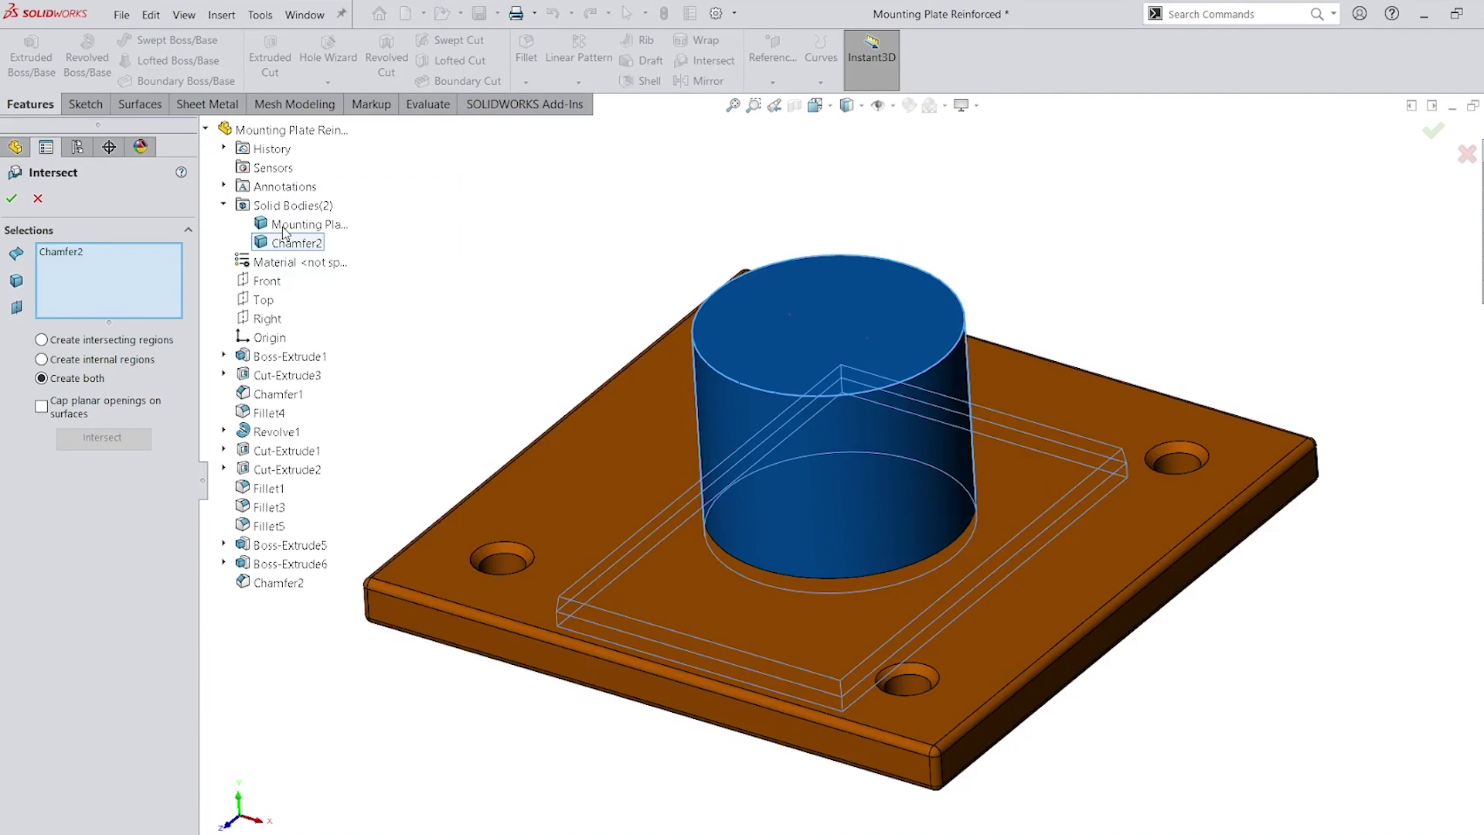
{"action": "left_click", "coordinate": [279, 225]}
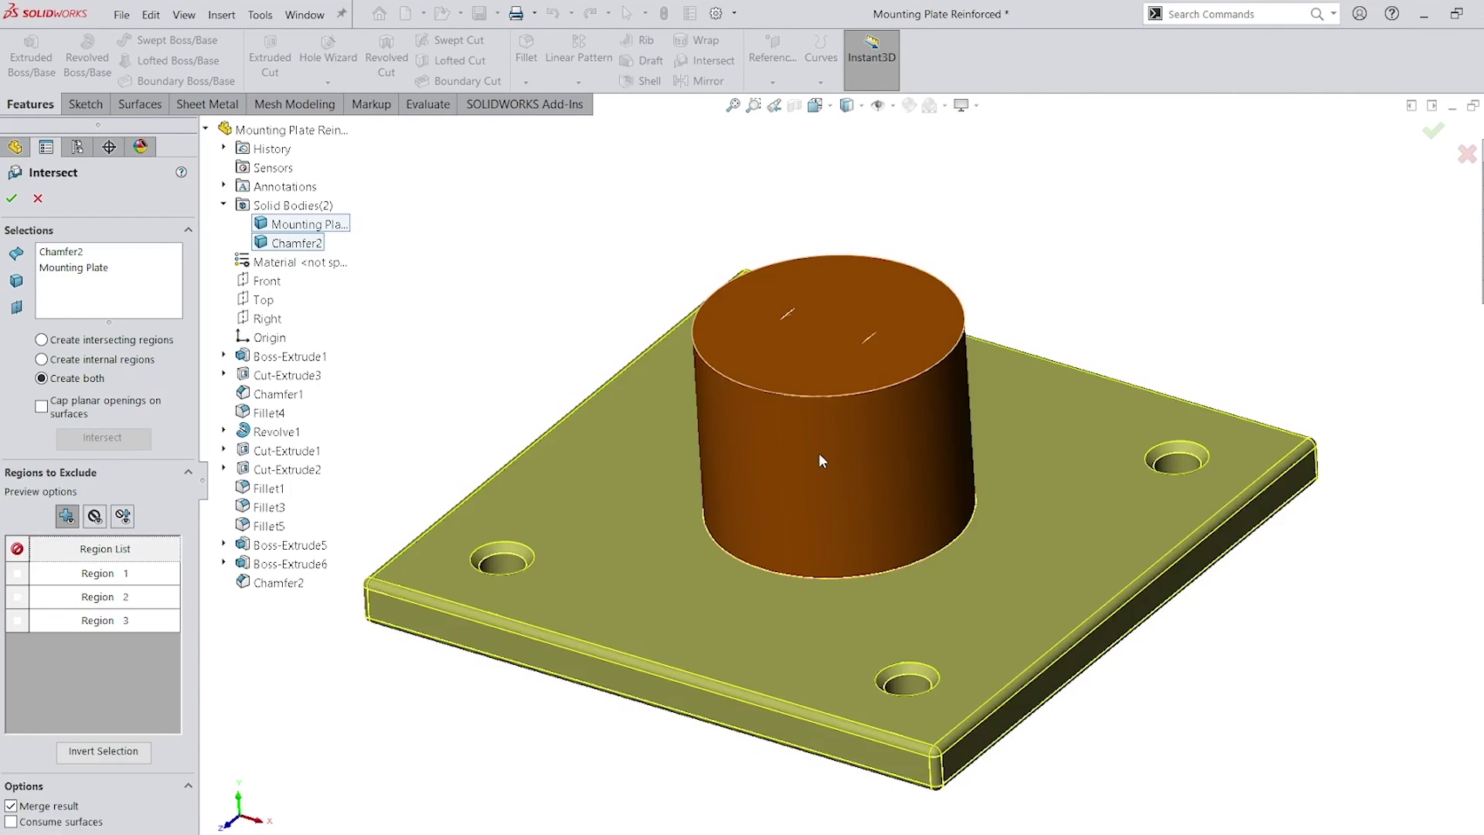
{"action": "scroll", "coordinate": [819, 460], "scroll_direction": "up", "scroll_amount": 2}
{"action": "left_click", "coordinate": [851, 470]}
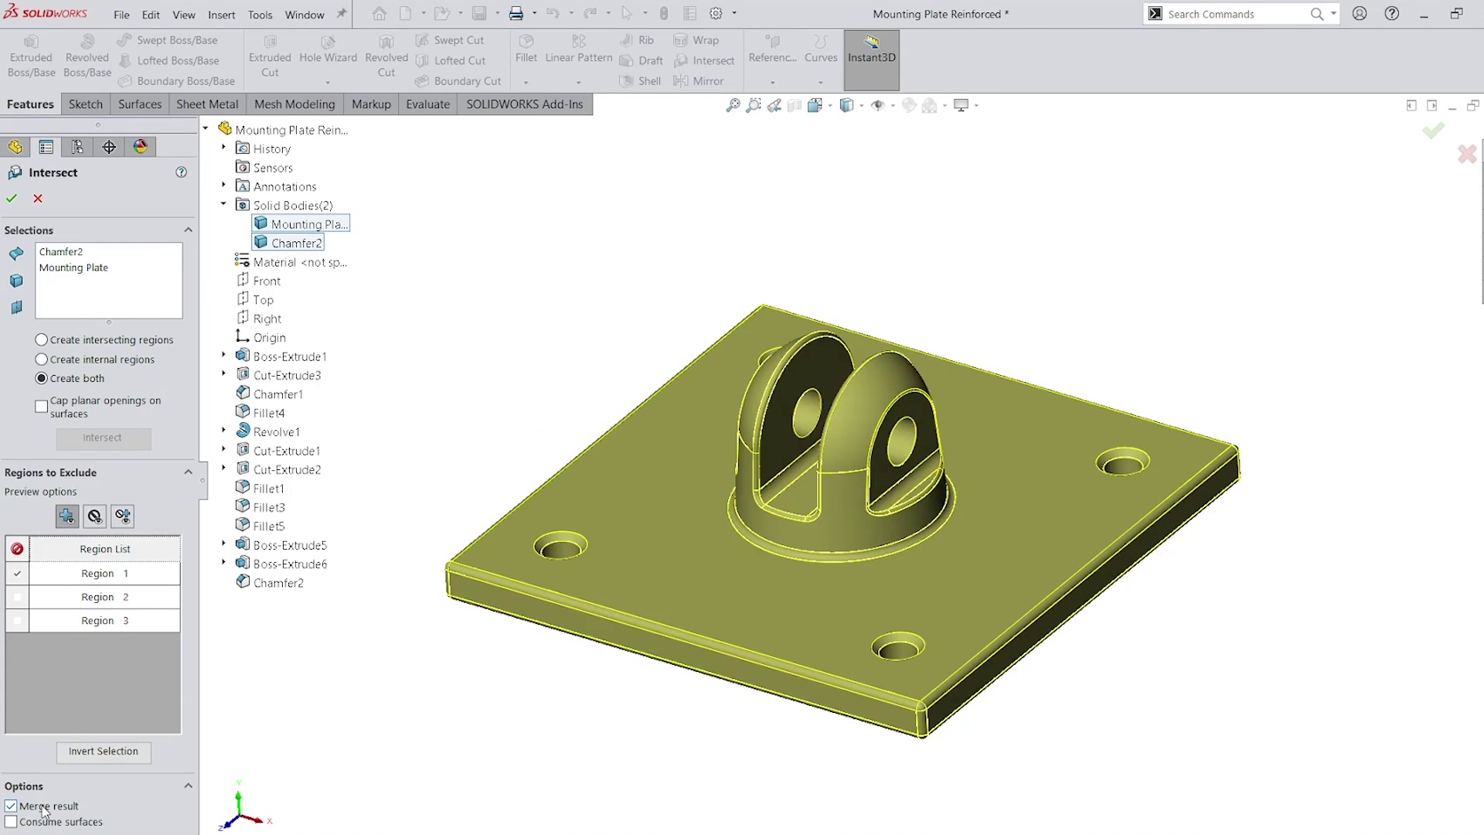
{"action": "left_click", "coordinate": [9, 197]}
{"action": "mouse_move", "coordinate": [939, 600]}
{"action": "middle_mouse_down"}
{"action": "mouse_move", "coordinate": [1020, 510]}
{"action": "mouse_move", "coordinate": [1070, 401]}
{"action": "middle_mouse_up"}
Step: Inspect each split body by hiding and reshowing the Intersect4[2] clevis body
{"action": "left_click", "coordinate": [970, 518]}
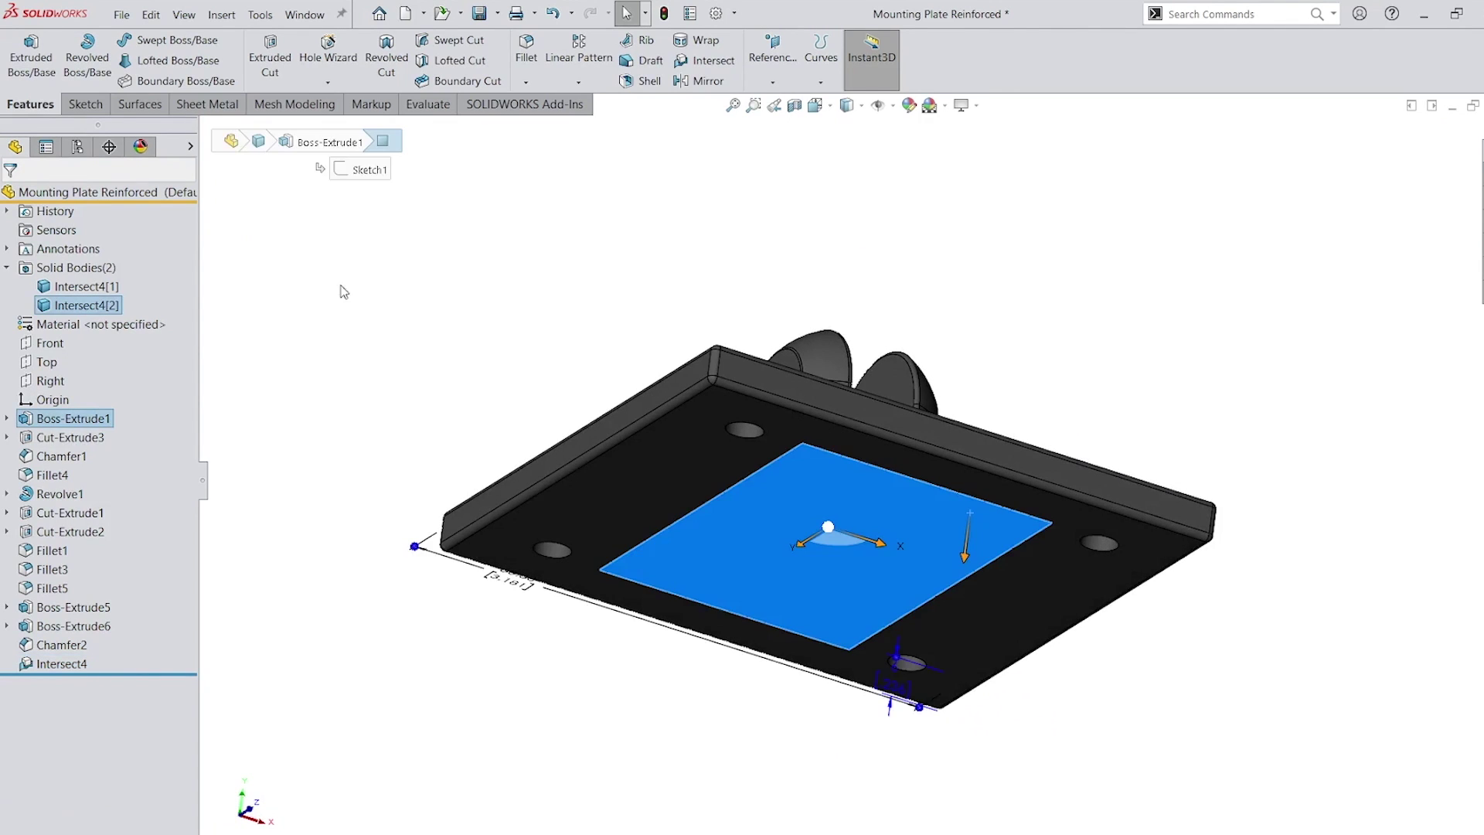
{"action": "left_click", "coordinate": [605, 229]}
{"action": "middle_click_drag", "start_coordinate": [607, 229], "coordinate": [549, 319]}
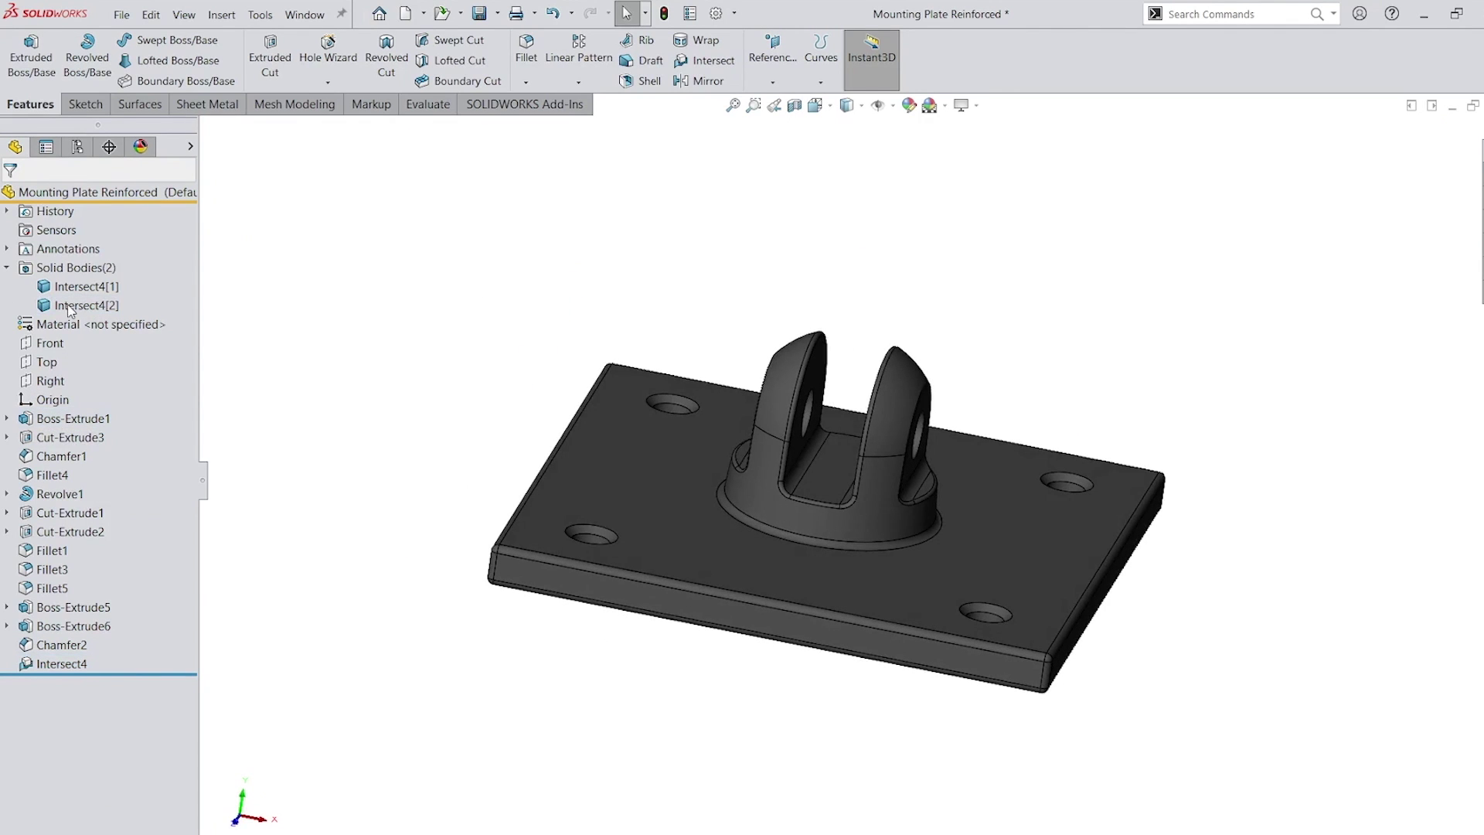
{"action": "right_click", "coordinate": [70, 310]}
{"action": "left_click", "coordinate": [81, 286]}
{"action": "mouse_move", "coordinate": [672, 684]}
{"action": "middle_mouse_down"}
{"action": "mouse_move", "coordinate": [706, 349]}
{"action": "mouse_move", "coordinate": [606, 657]}
{"action": "middle_mouse_up"}
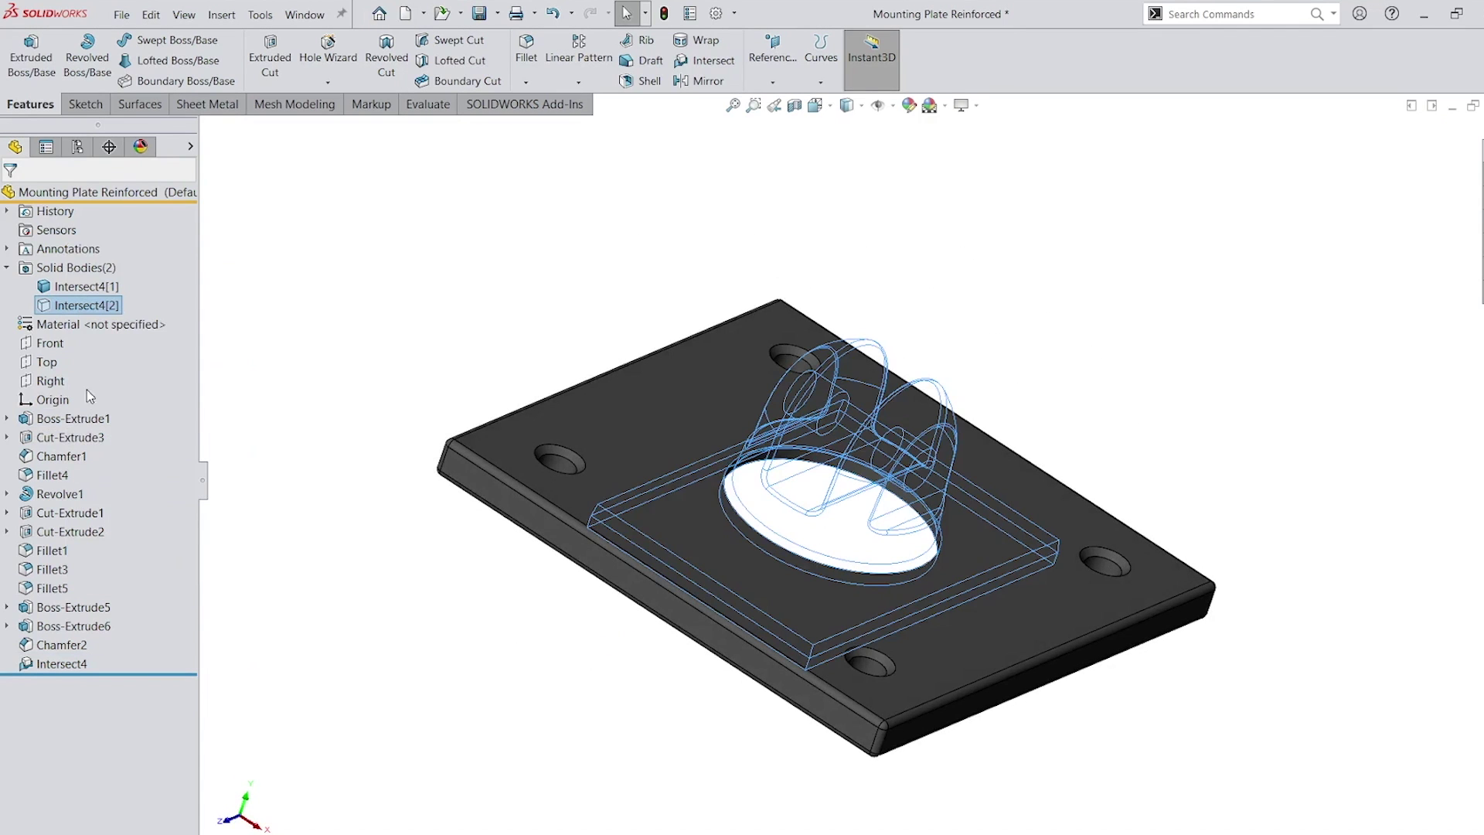
{"action": "right_click", "coordinate": [84, 306]}
{"action": "left_click", "coordinate": [82, 286]}
{"action": "right_click", "coordinate": [76, 286]}
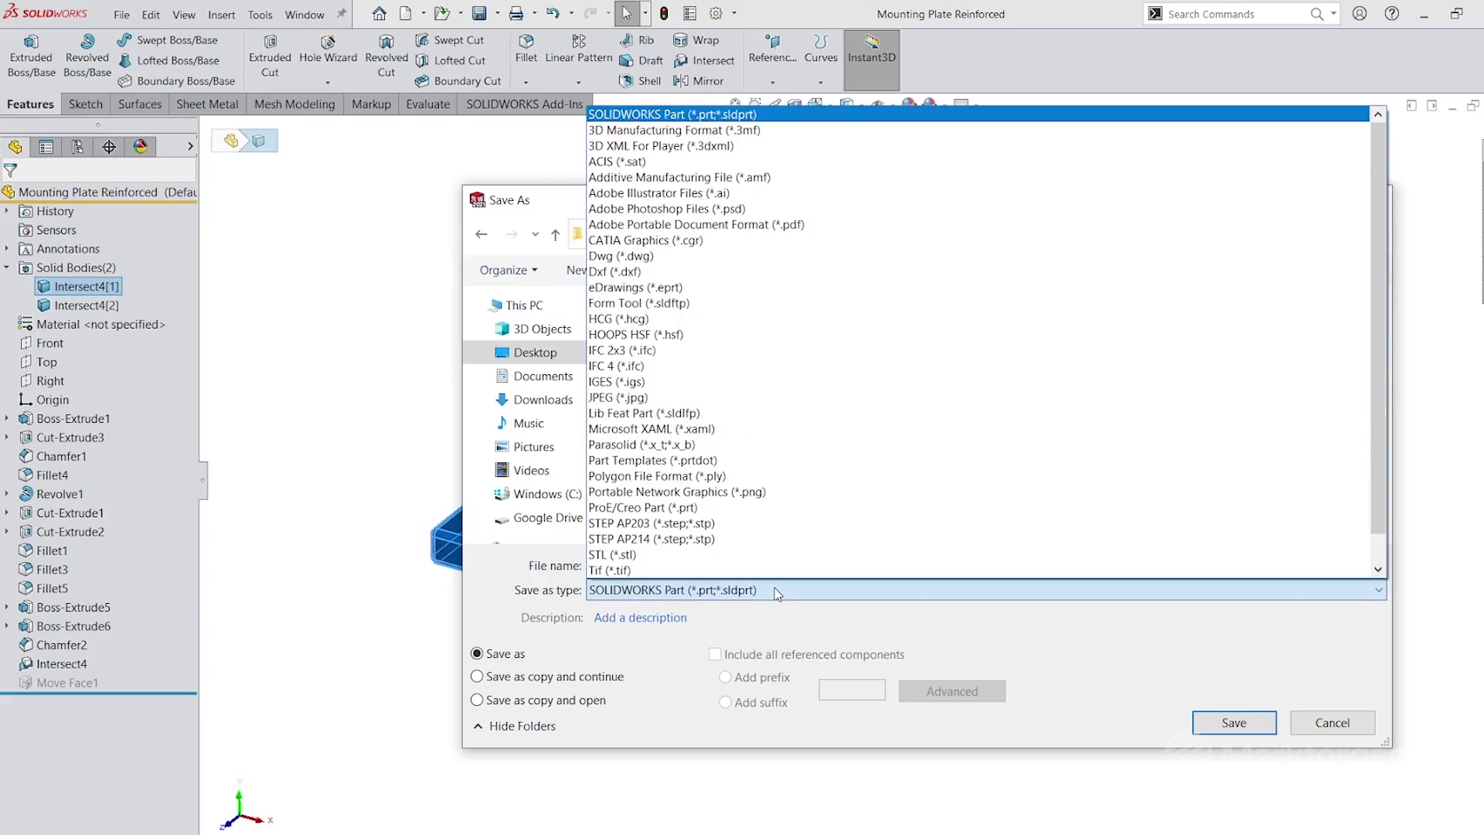
Step: Export the selected plate body as STL 'Mounting Plate 1' in the Reinforced folder
{"action": "key", "text": "s"}
{"action": "key", "text": "Down"}
{"action": "key", "text": "Down"}
{"action": "key", "text": "Return"}
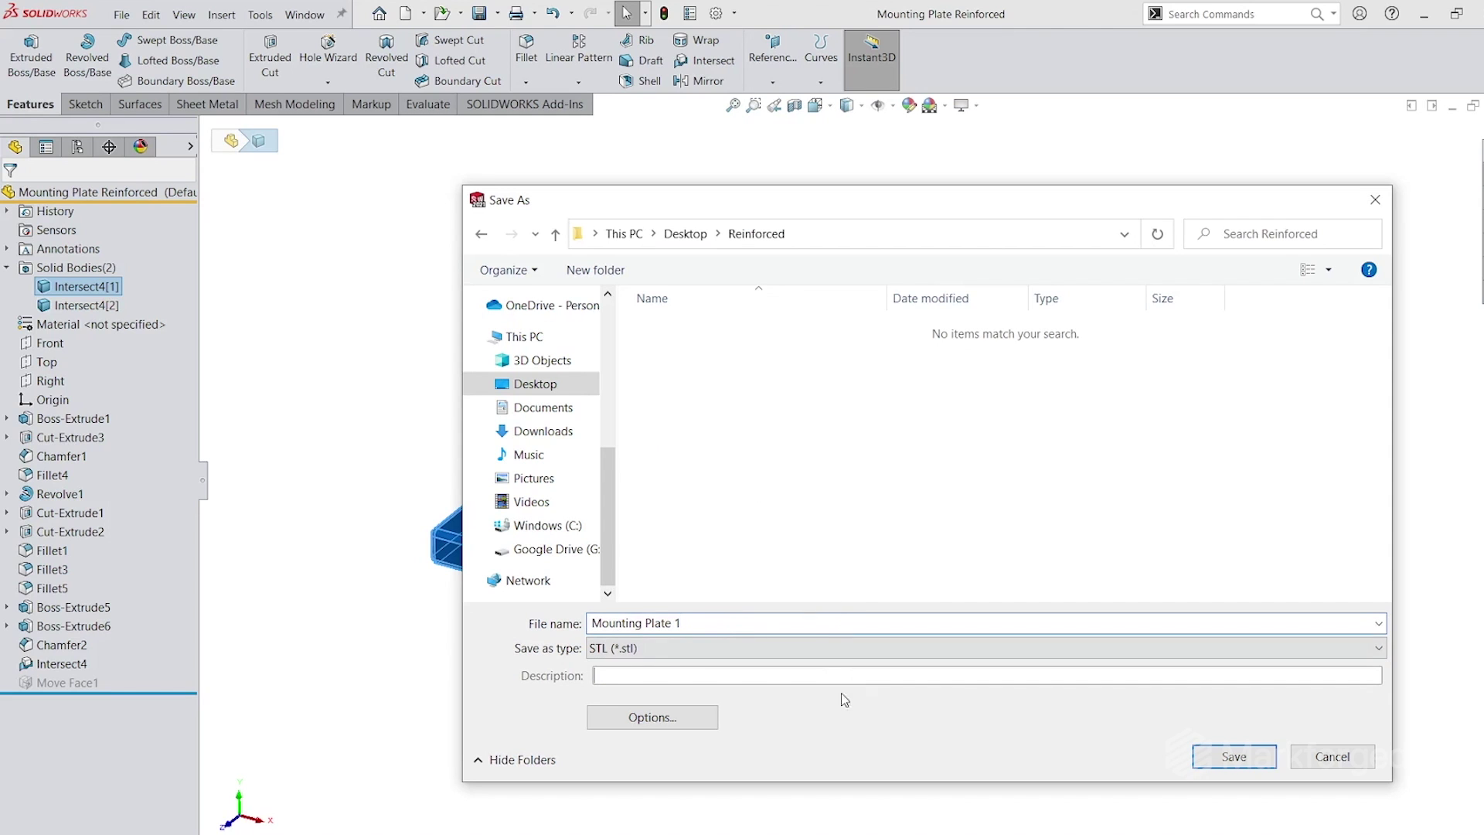
{"action": "left_click", "coordinate": [1217, 754]}
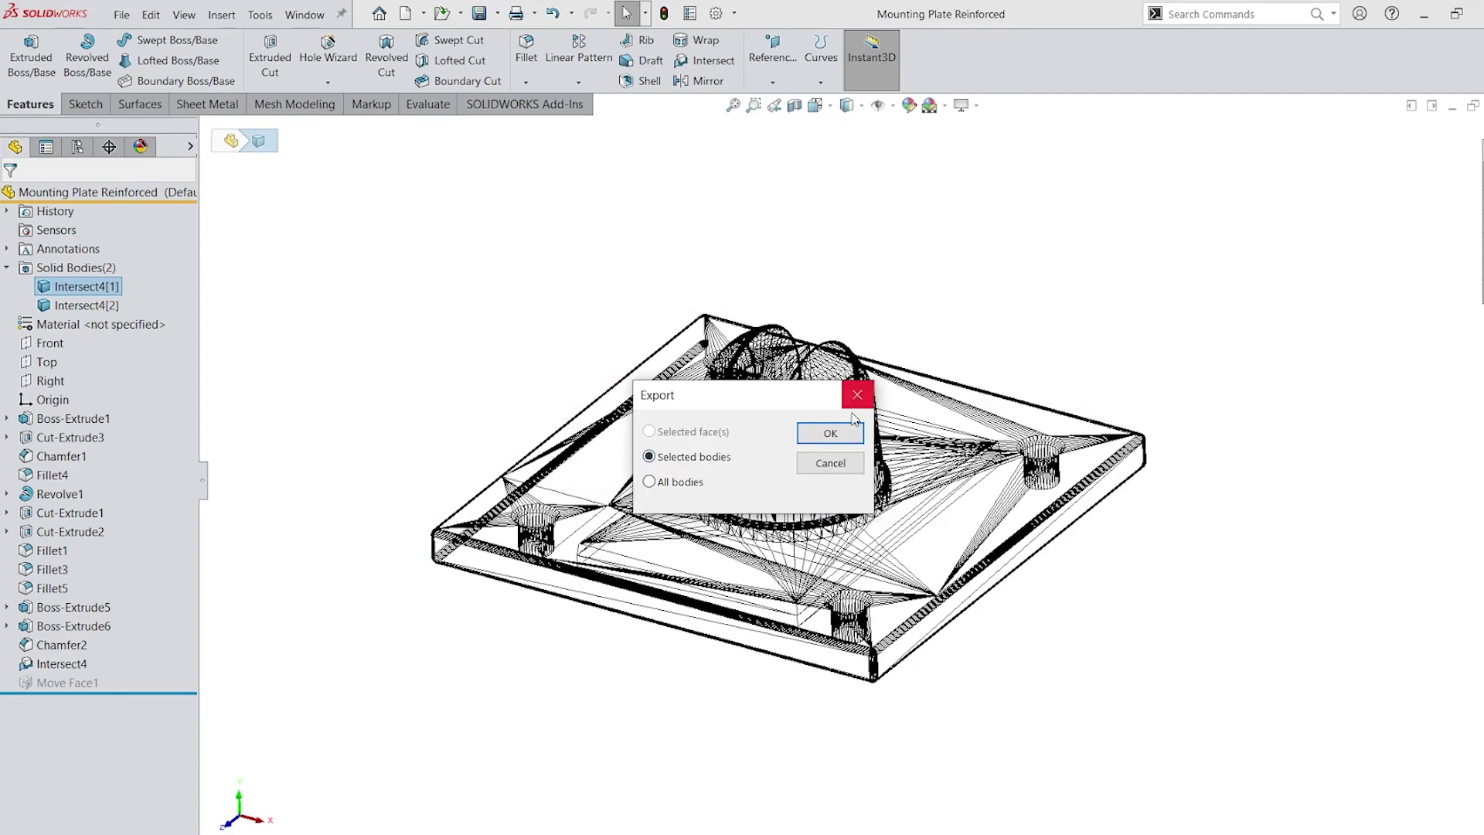
{"action": "left_click", "coordinate": [832, 434]}
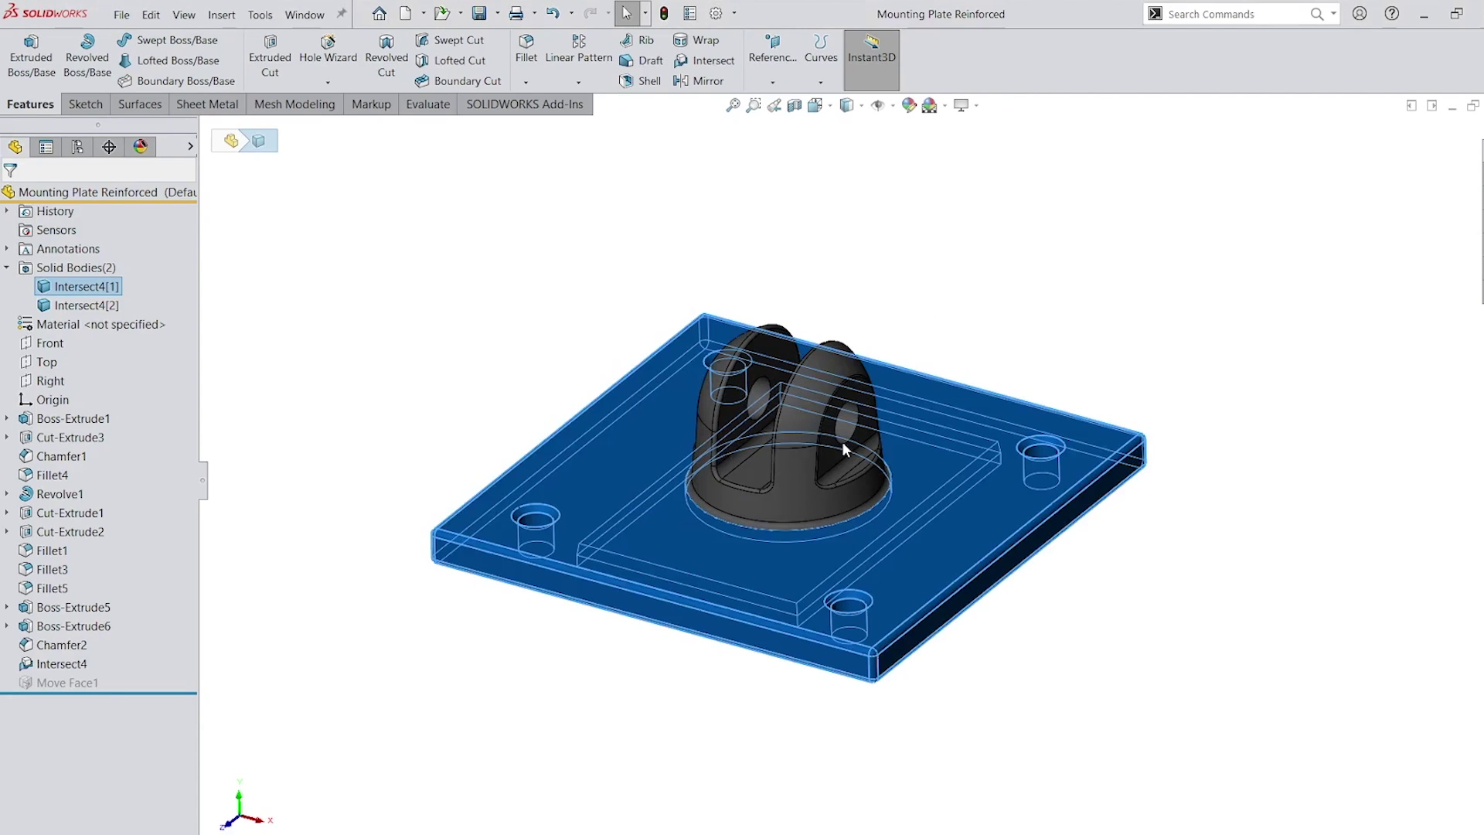
Step: Select the Intersect4[2] clevis body and start a new Save As
{"action": "left_click", "coordinate": [86, 306]}
{"action": "left_click", "coordinate": [122, 16]}
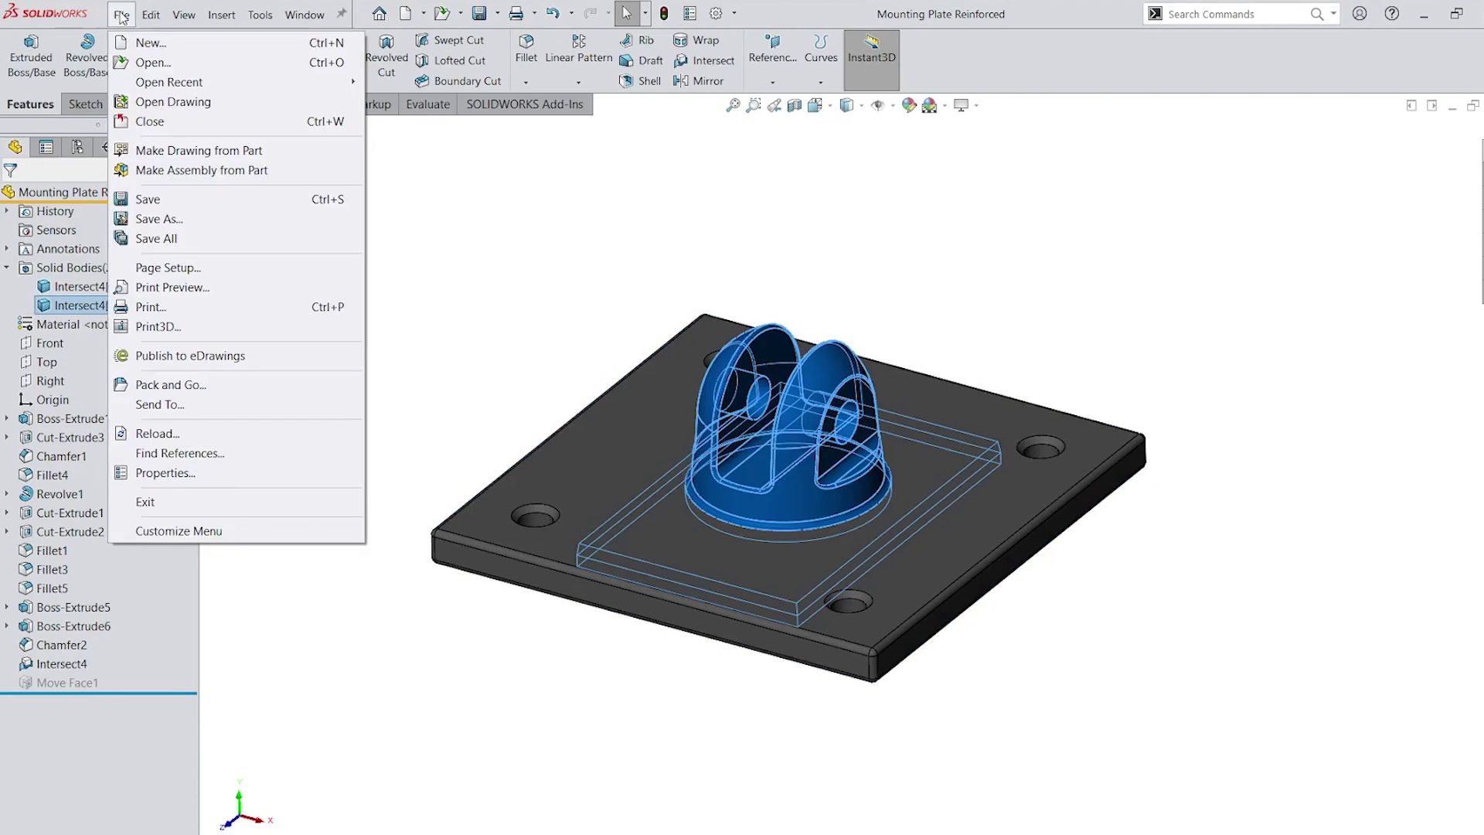
{"action": "left_click", "coordinate": [225, 217]}
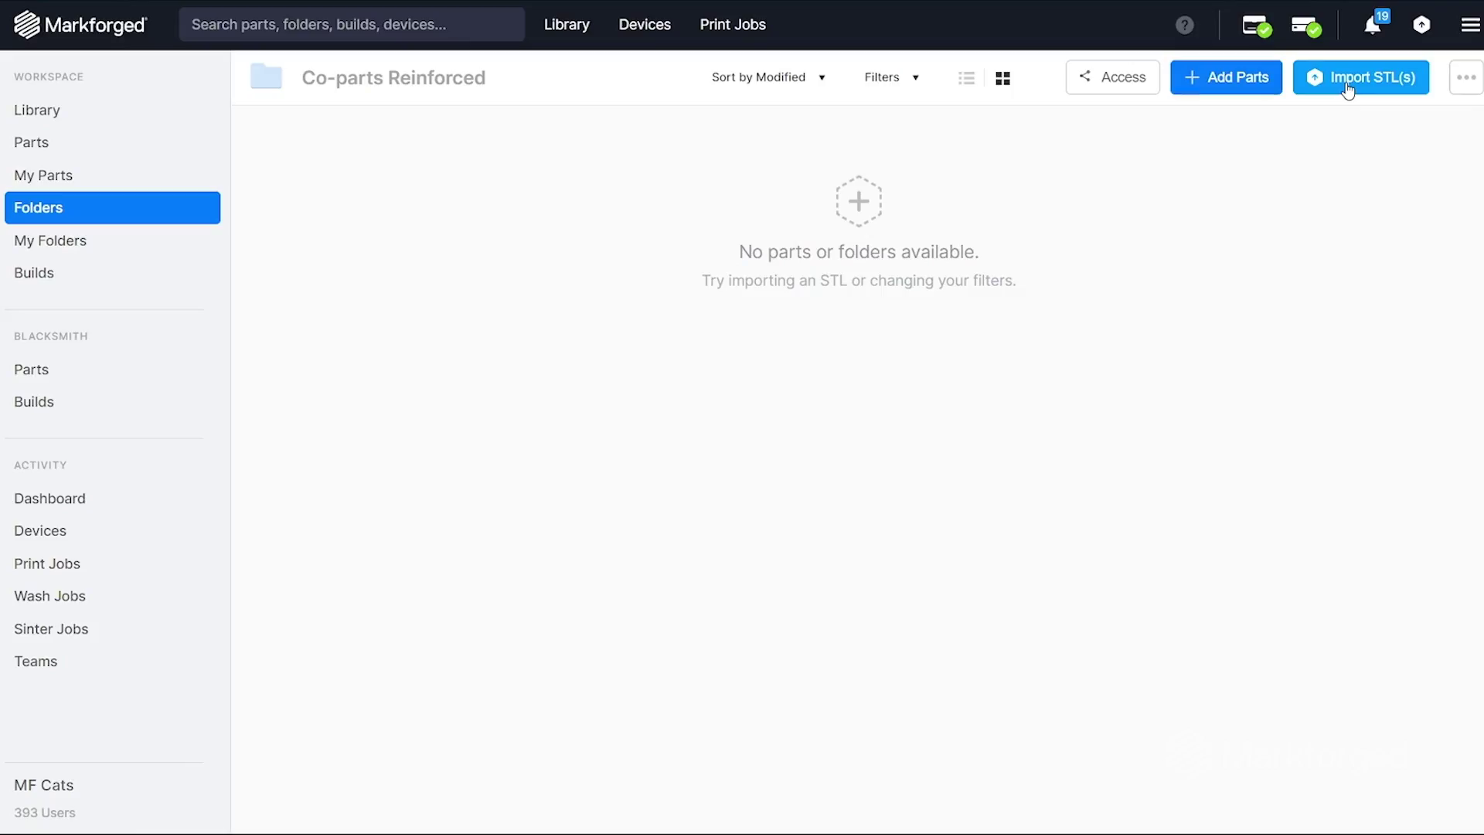
Step: Import the Mounting Plate 1 and 2 STLs from the Reinforced folder
{"action": "left_click", "coordinate": [1349, 77]}
{"action": "left_click", "coordinate": [831, 361]}
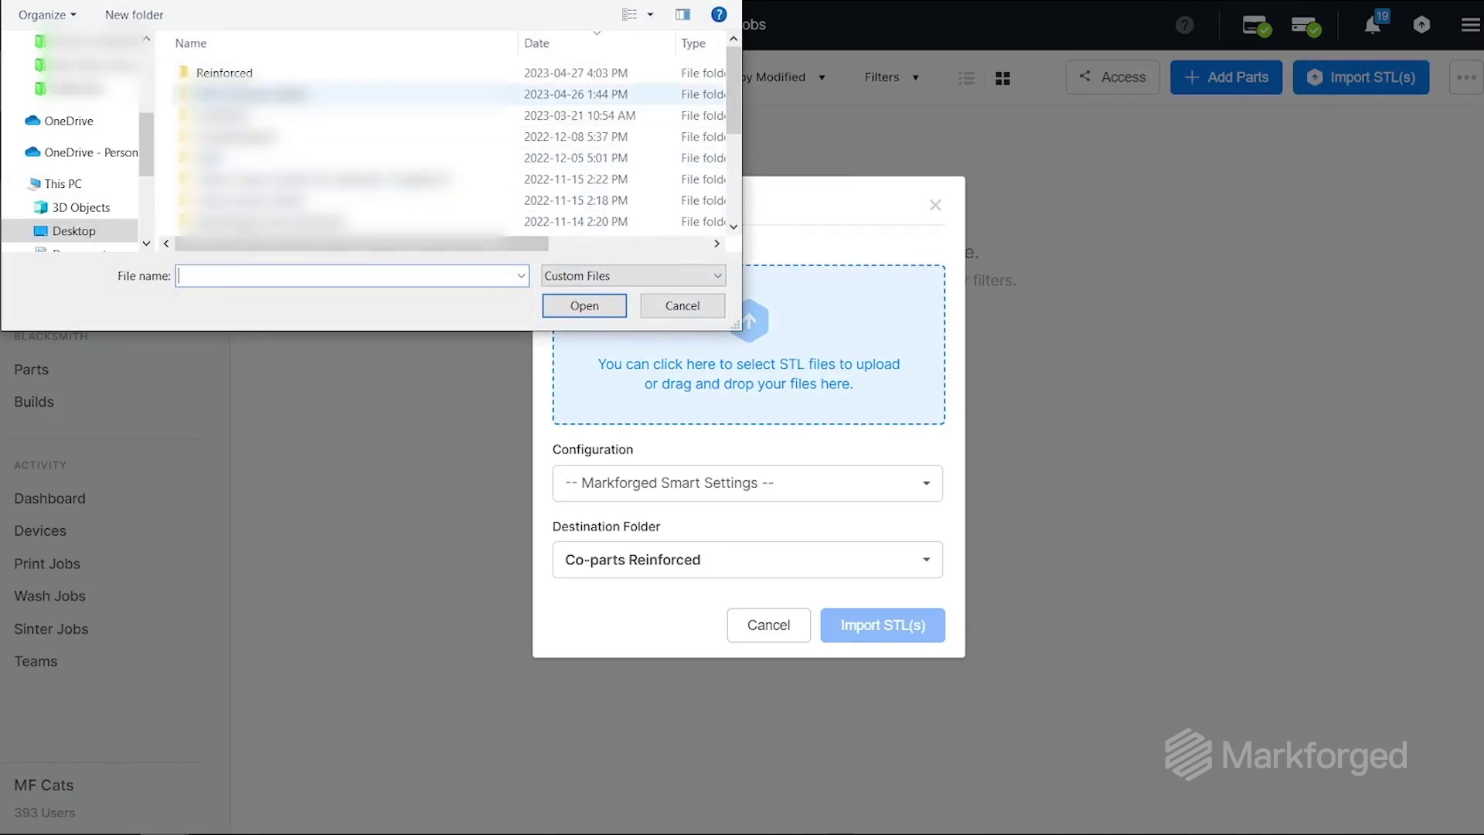
{"action": "double_click", "coordinate": [286, 76]}
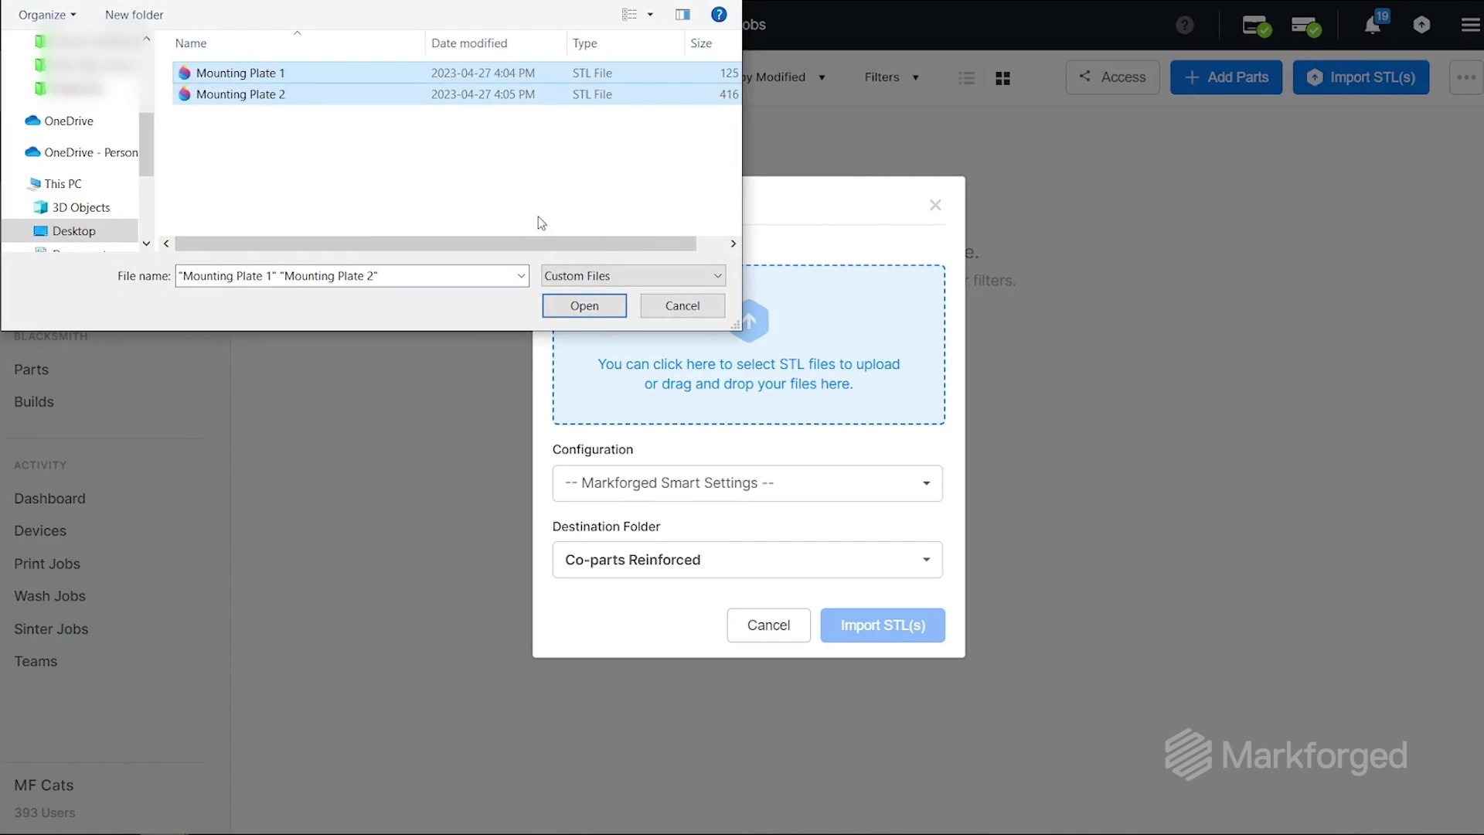
{"action": "left_click", "coordinate": [582, 305]}
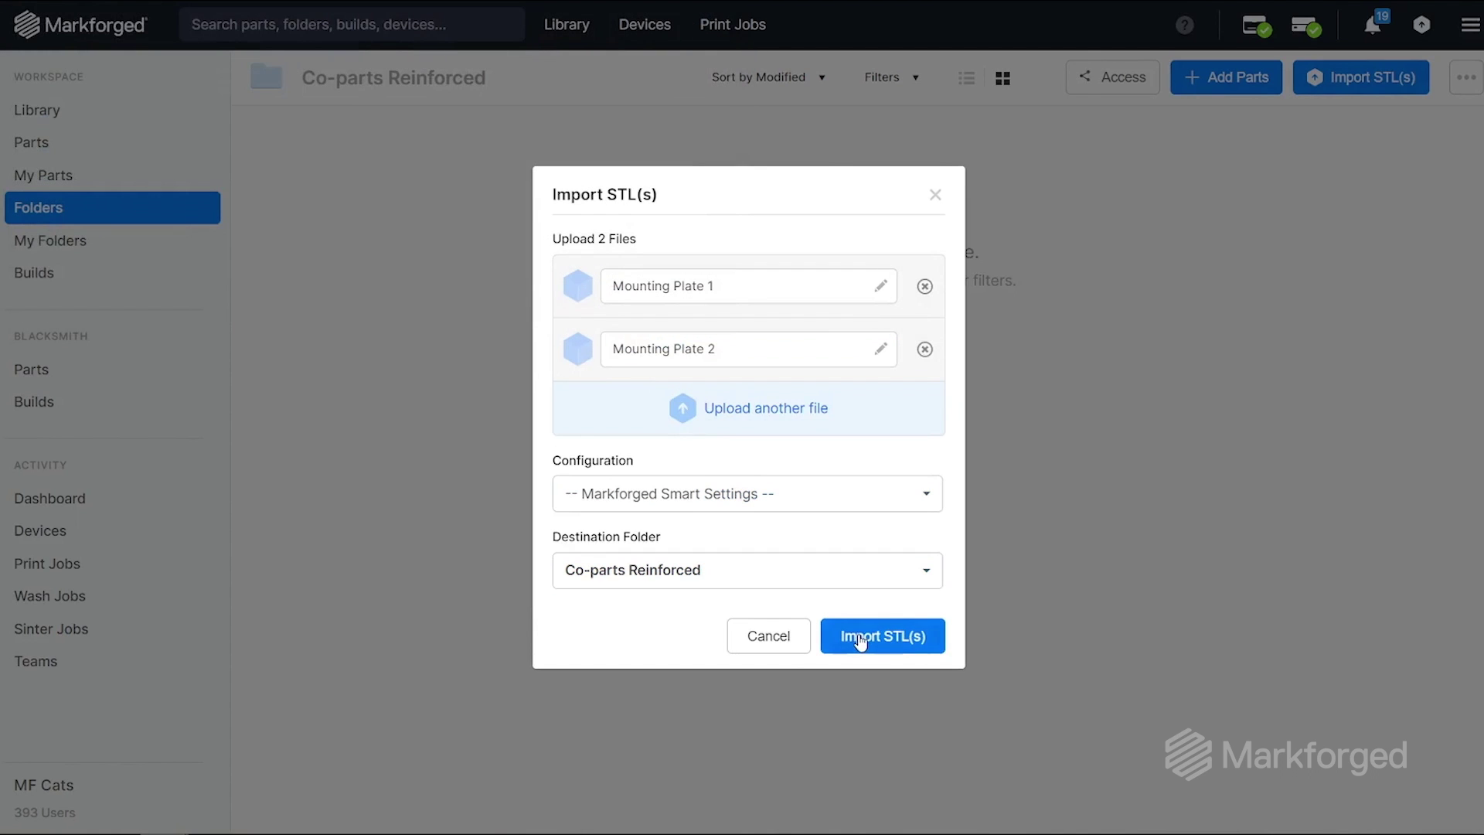
{"action": "left_click", "coordinate": [859, 637]}
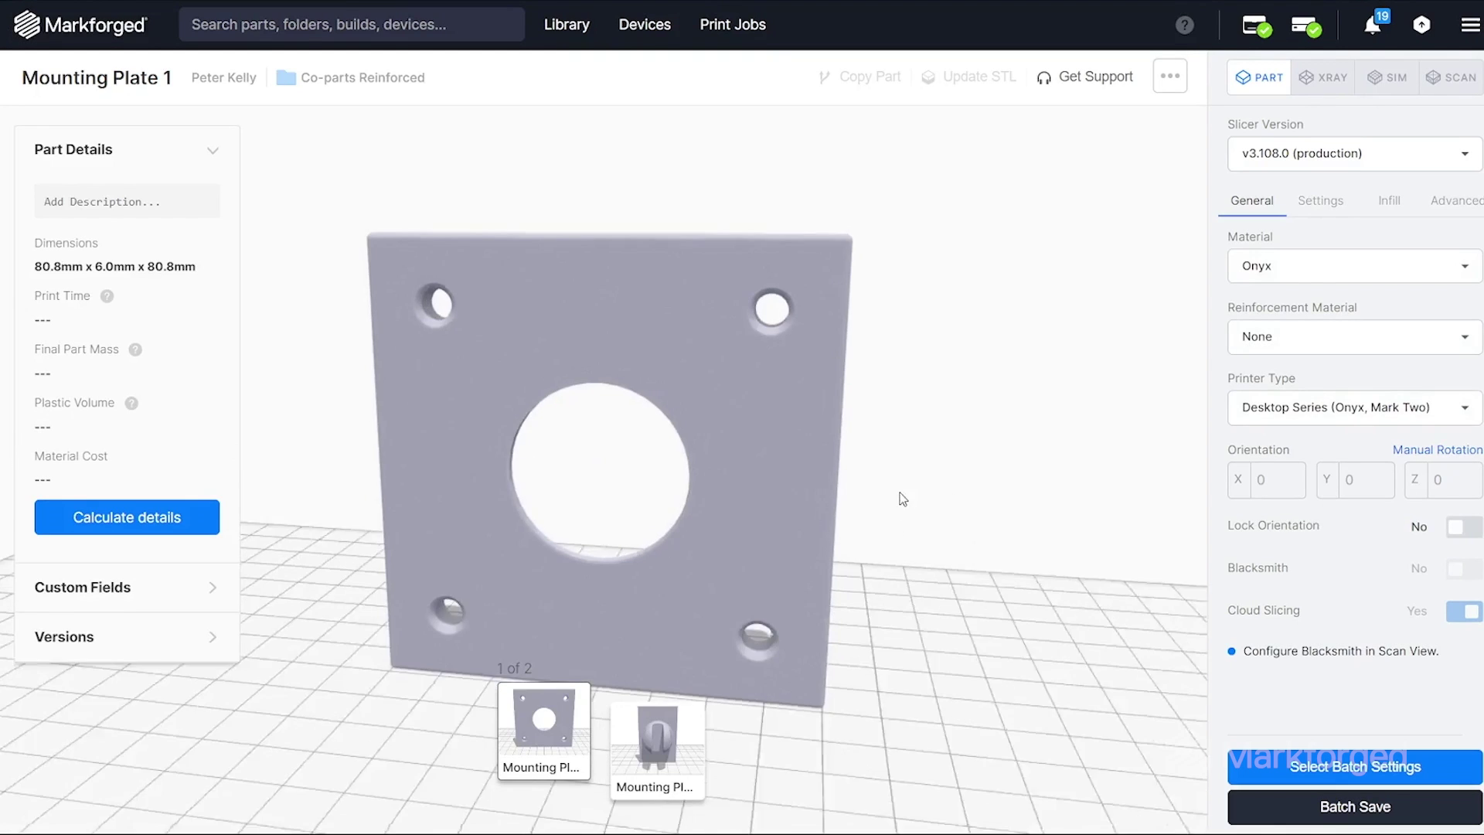
Step: Lay Mounting Plate 1 and 2 flat on their faces and put both in one build
{"action": "mouse_move", "coordinate": [901, 499]}
{"action": "left_mouse_down"}
{"action": "mouse_move", "coordinate": [808, 542]}
{"action": "mouse_move", "coordinate": [862, 541]}
{"action": "left_mouse_up"}
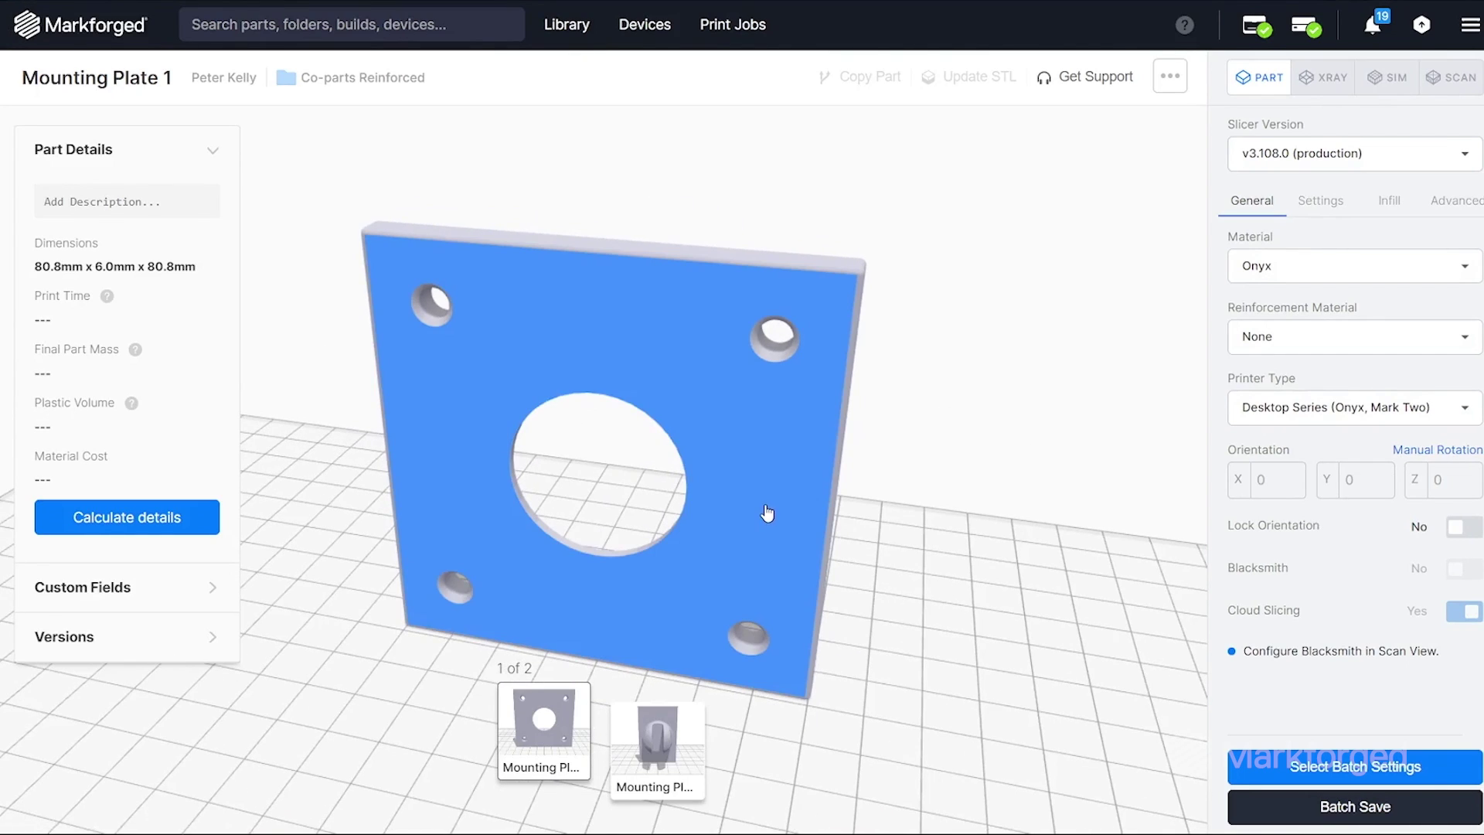
{"action": "left_click", "coordinate": [766, 512]}
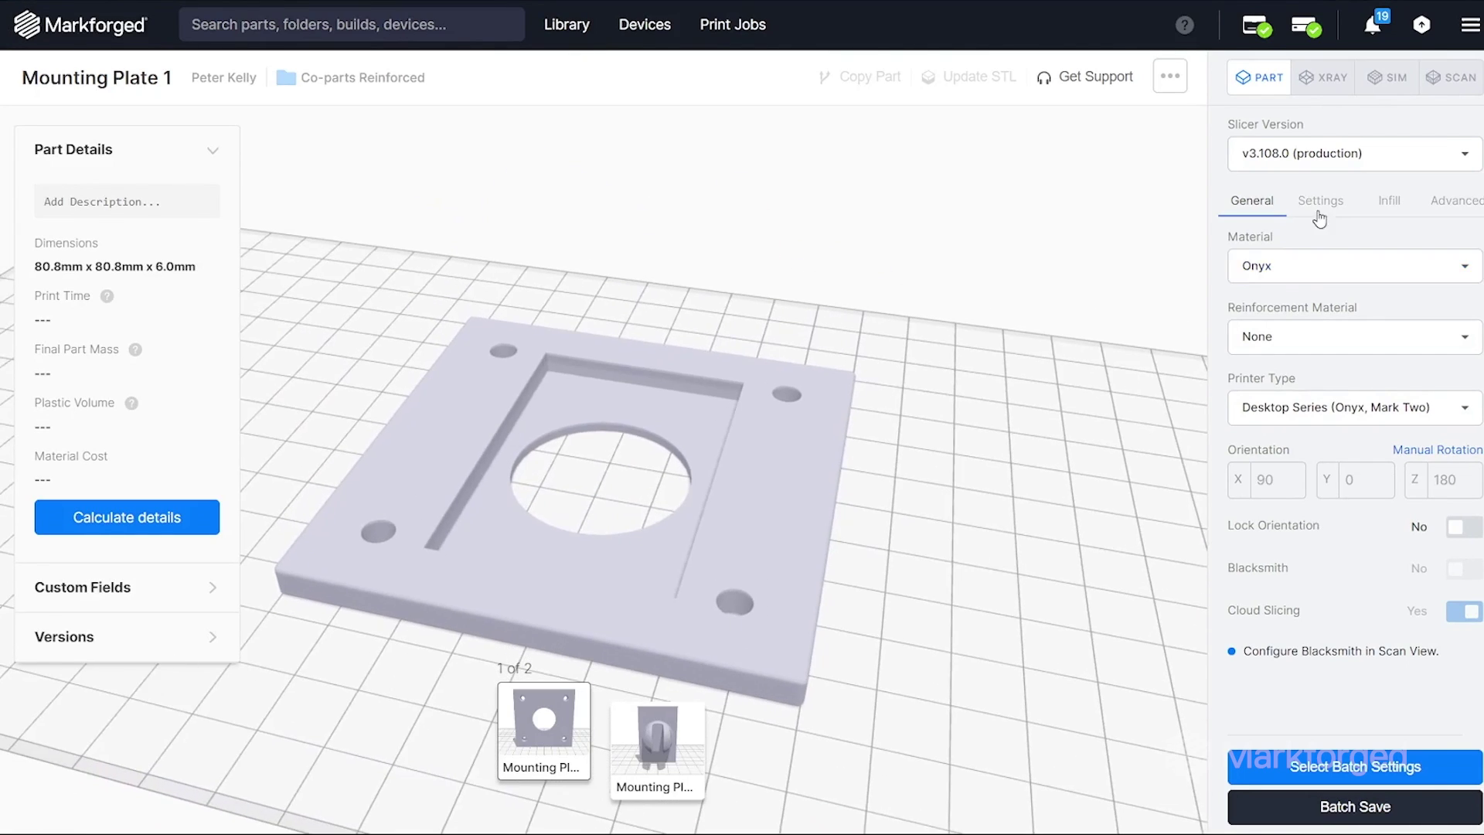
{"action": "left_click", "coordinate": [696, 764]}
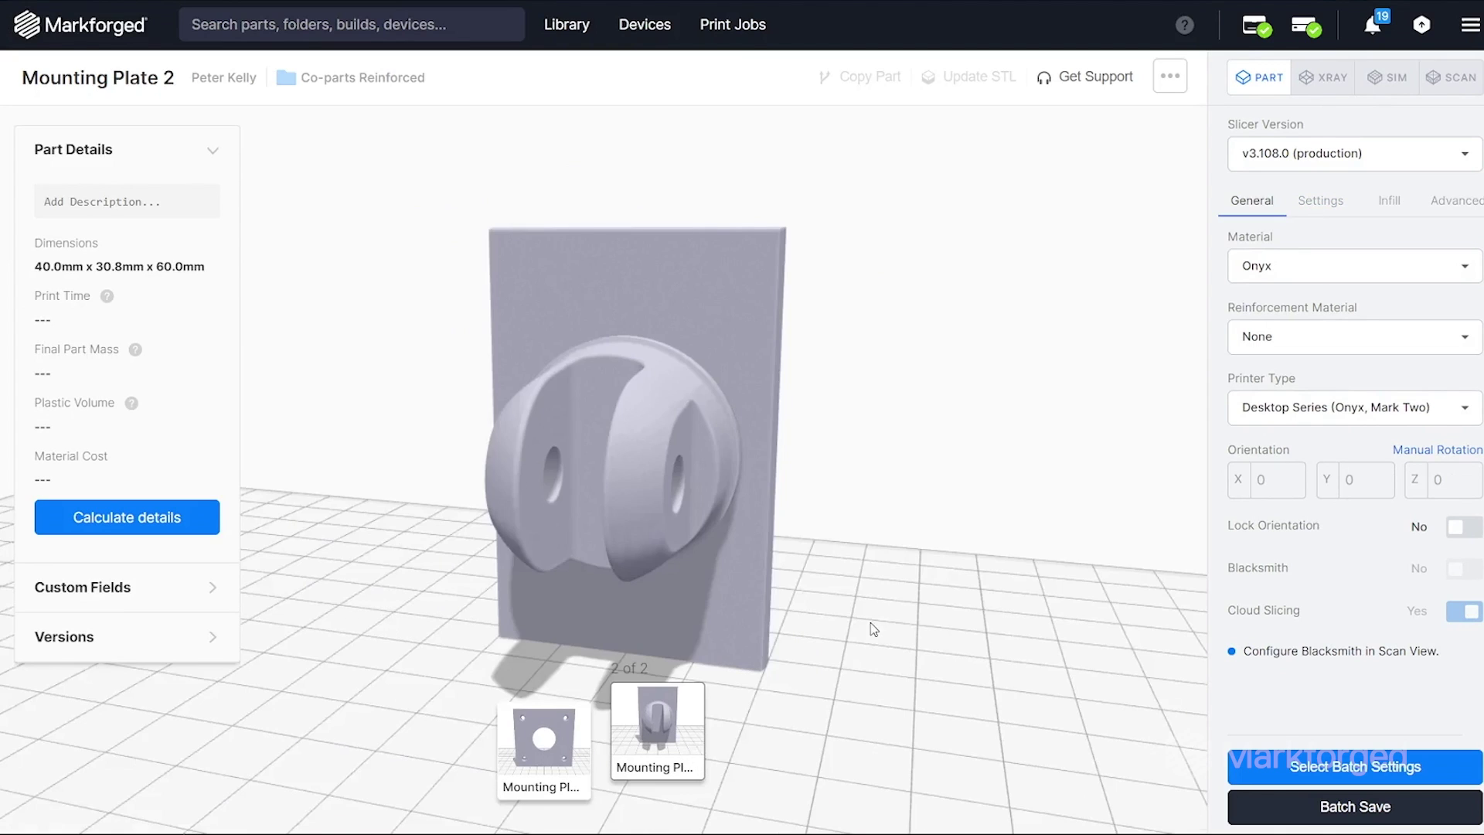
{"action": "left_click", "coordinate": [621, 471]}
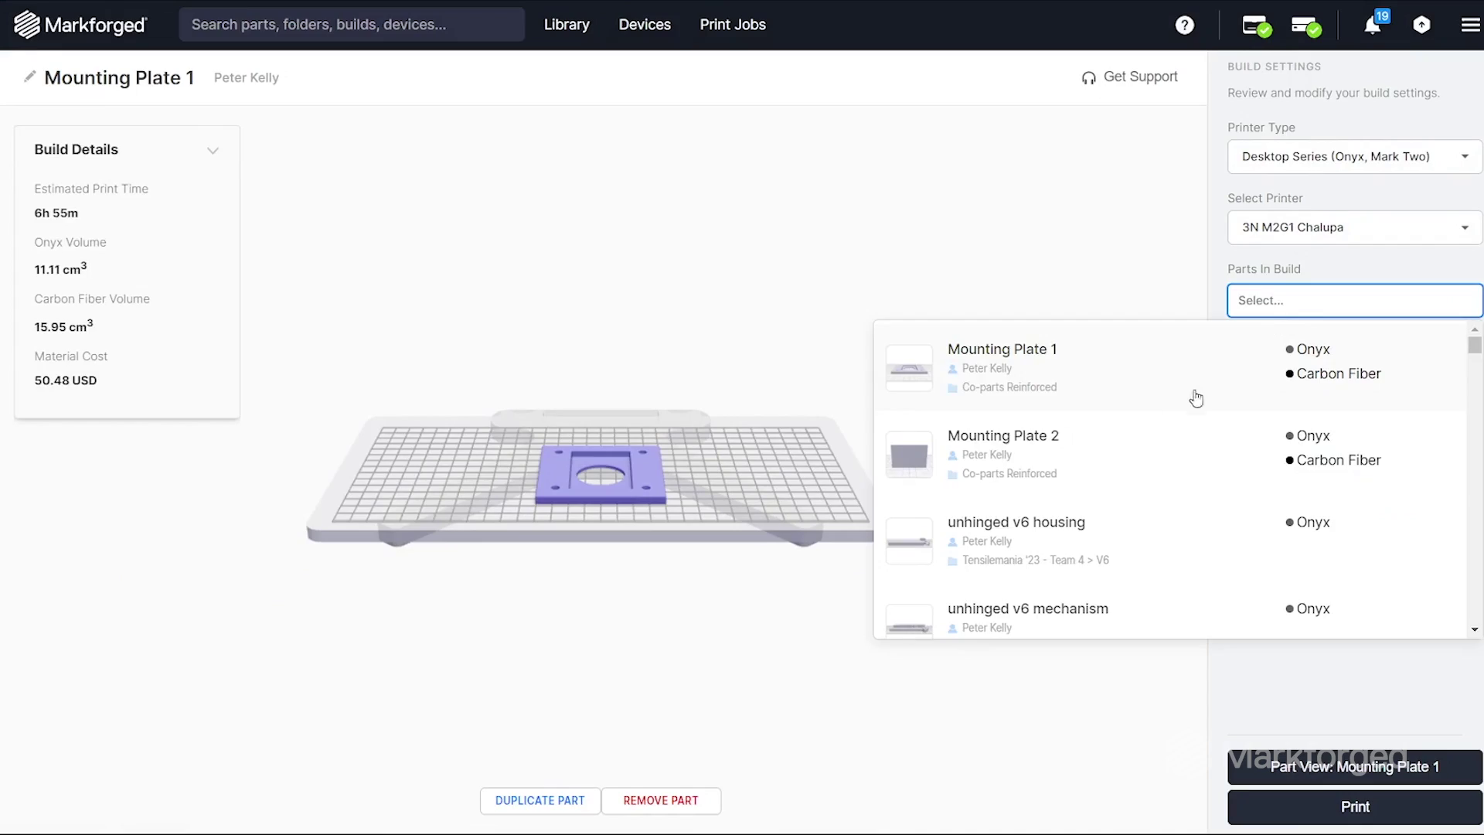
{"action": "left_click", "coordinate": [1139, 449]}
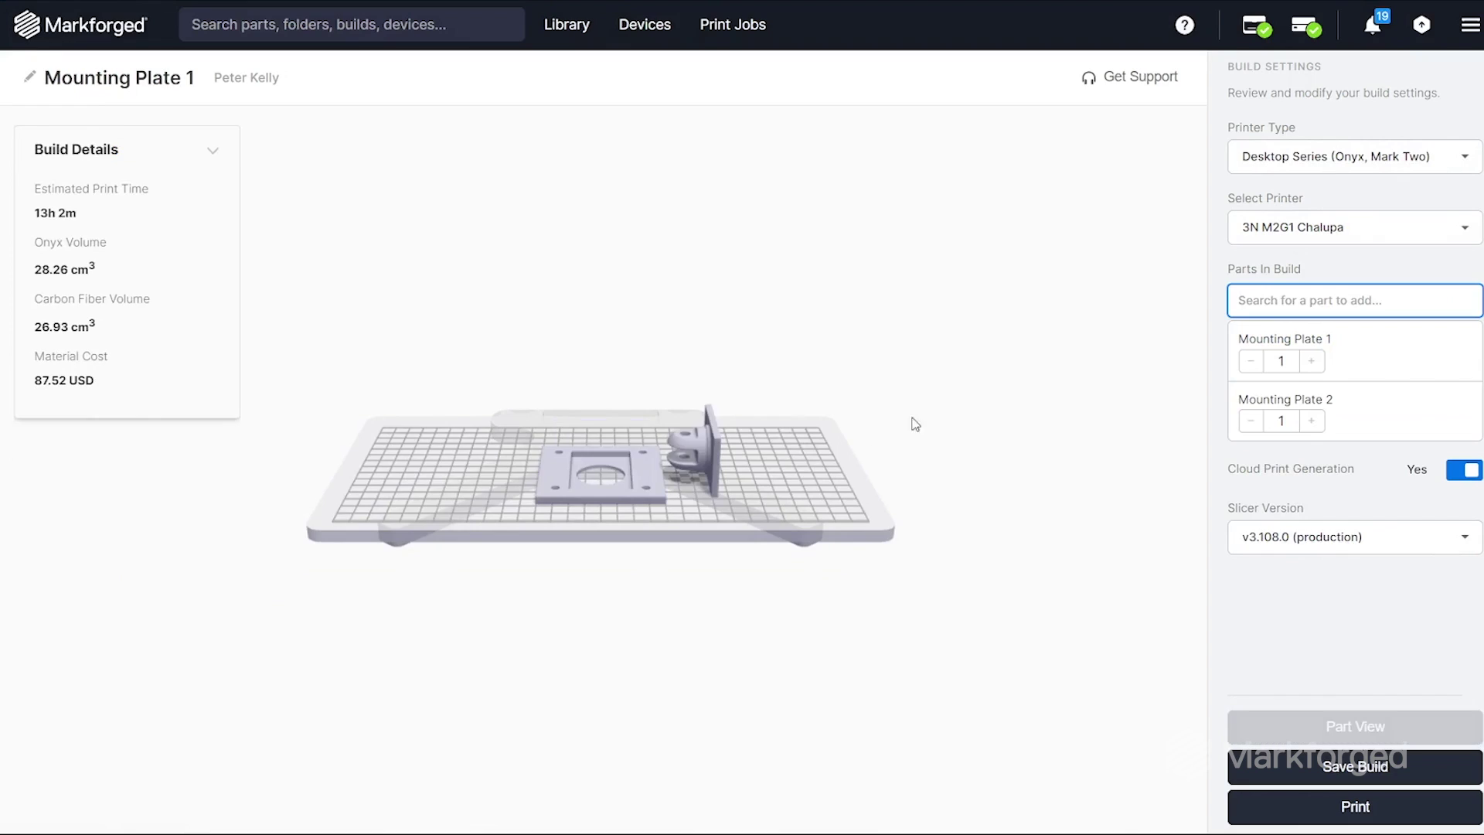
{"action": "left_click", "coordinate": [626, 510]}
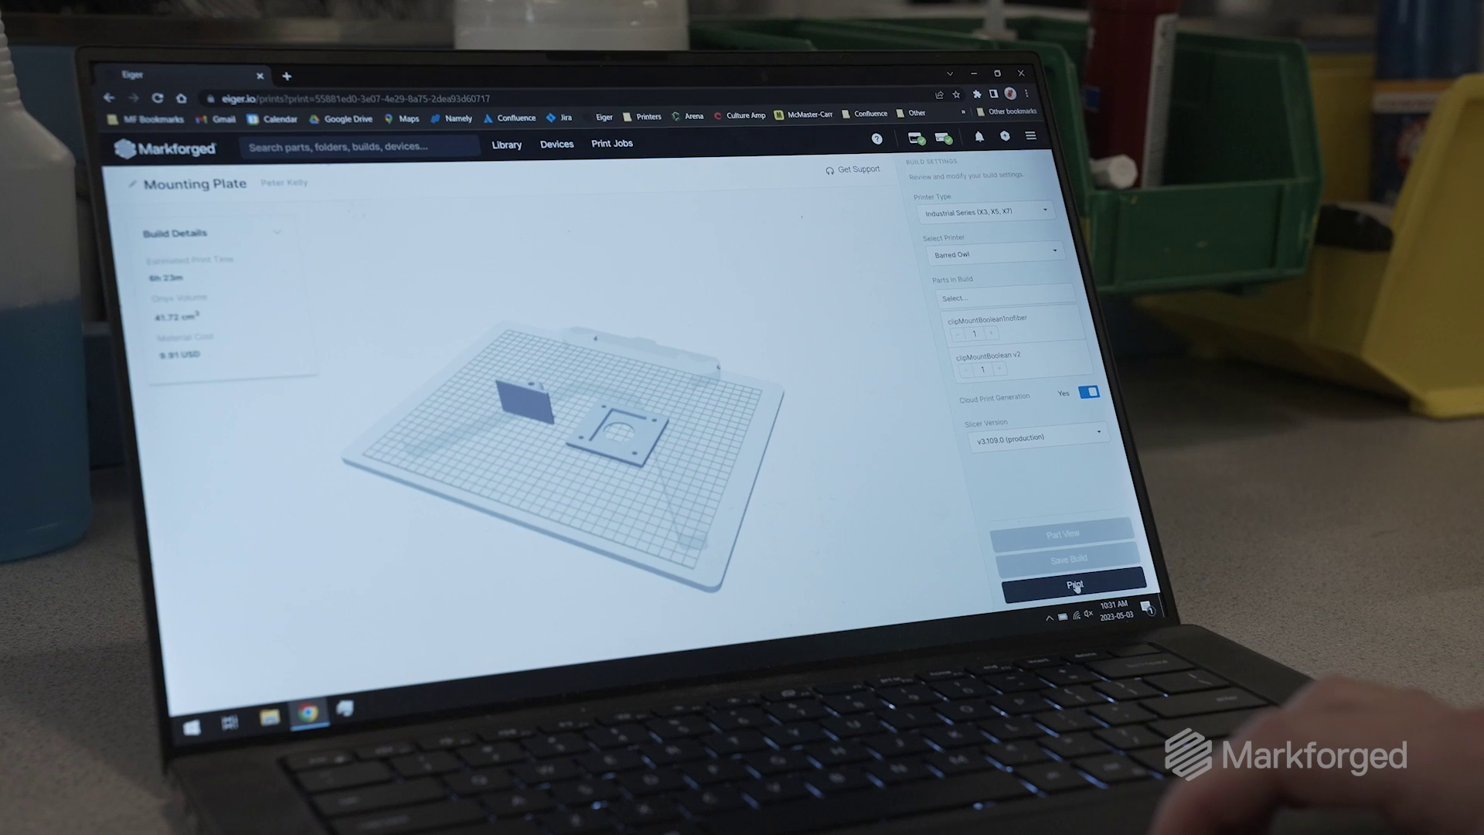